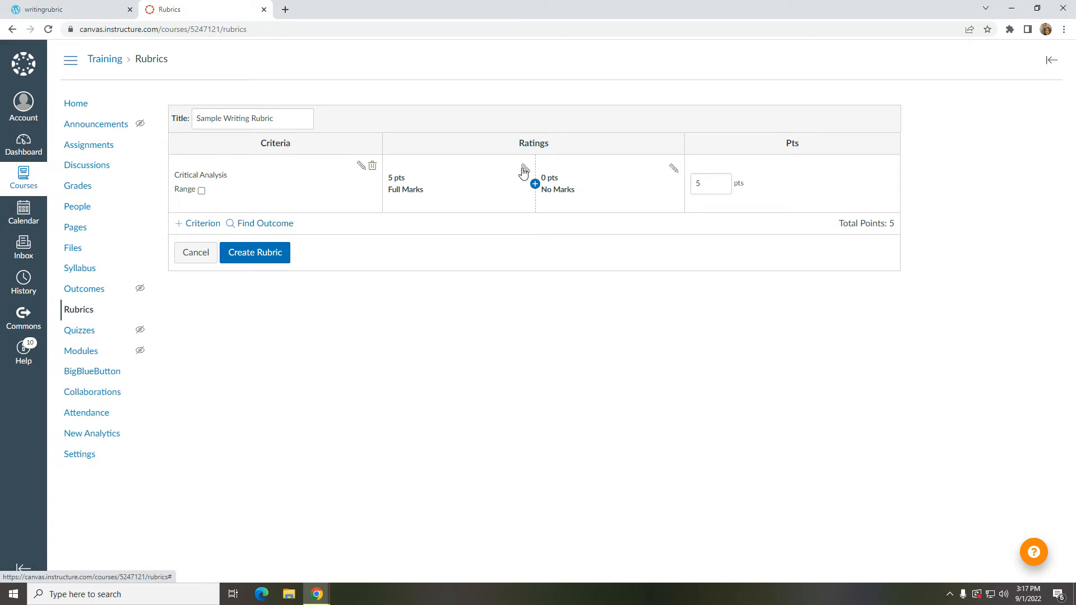
- Change the Full Marks rating of Critical Analysis to a score of 4 points with the title A
click(523, 169)
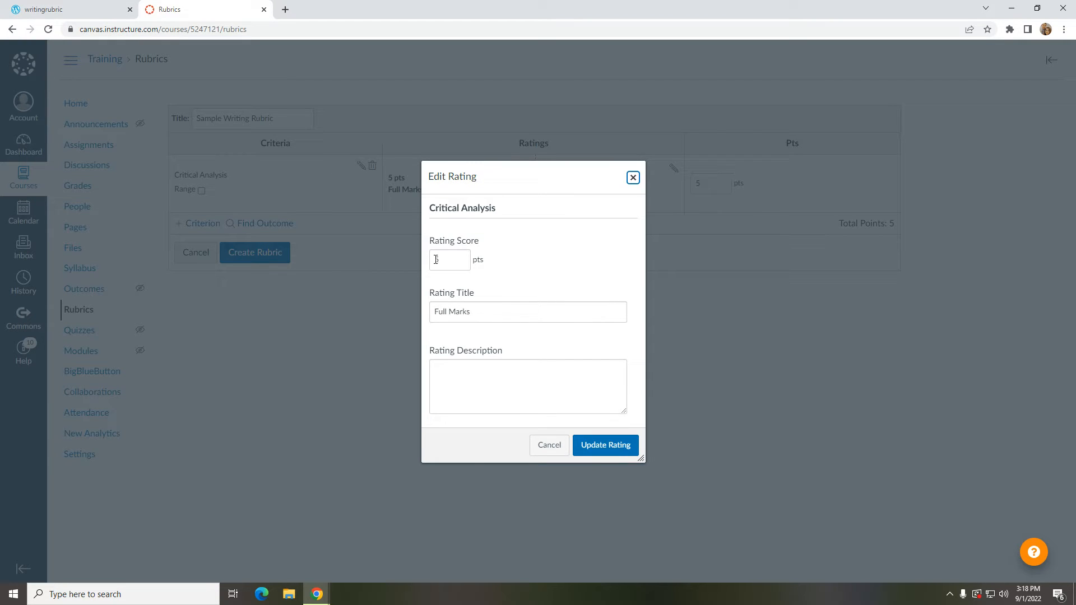
click(46, 8)
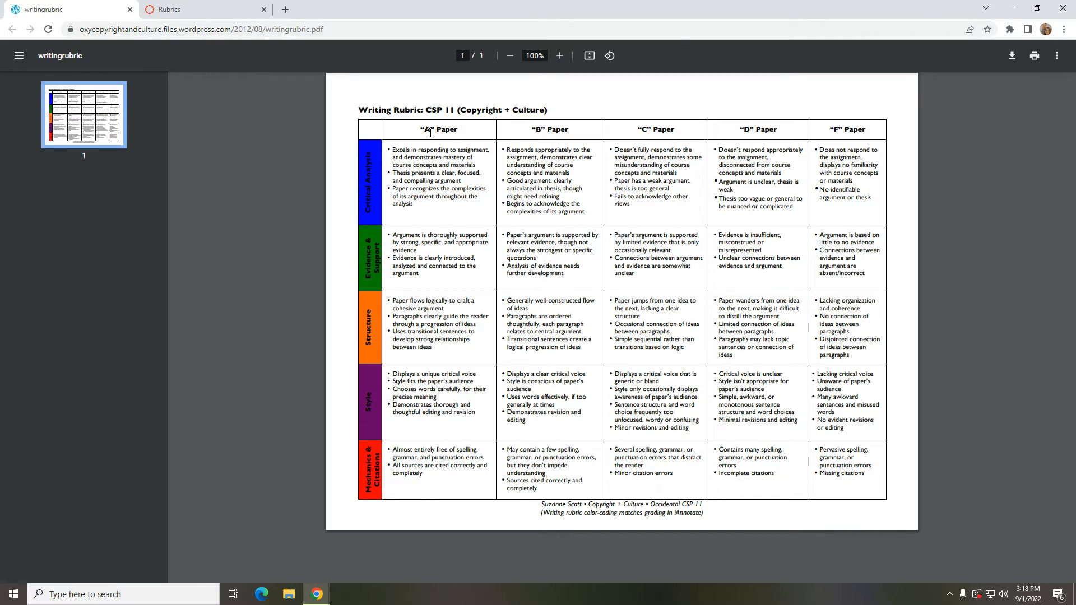
click(210, 11)
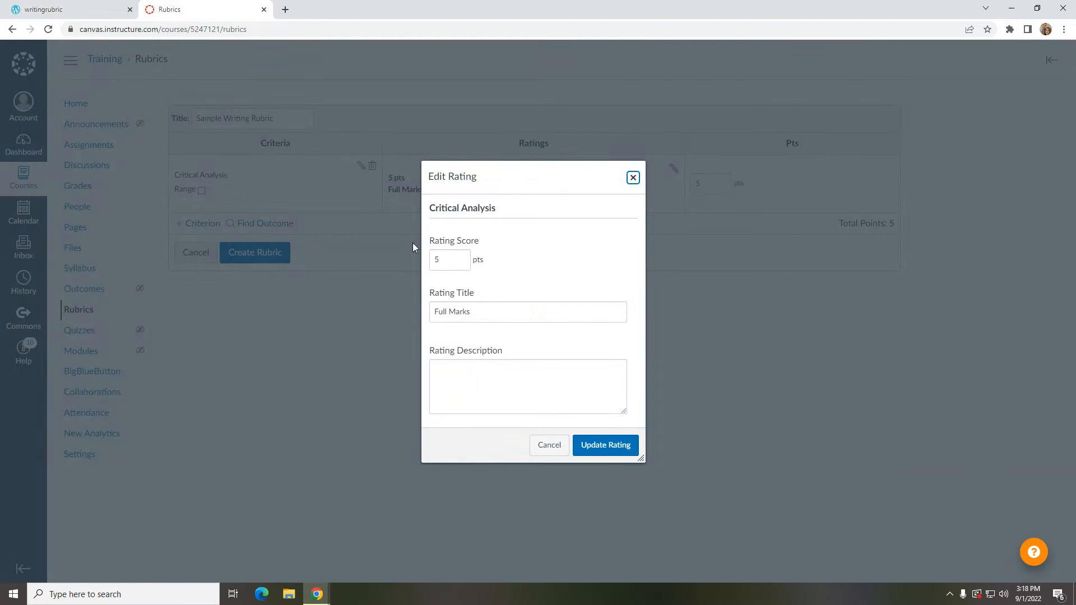
double_click(459, 257)
text(4)
click(73, 10)
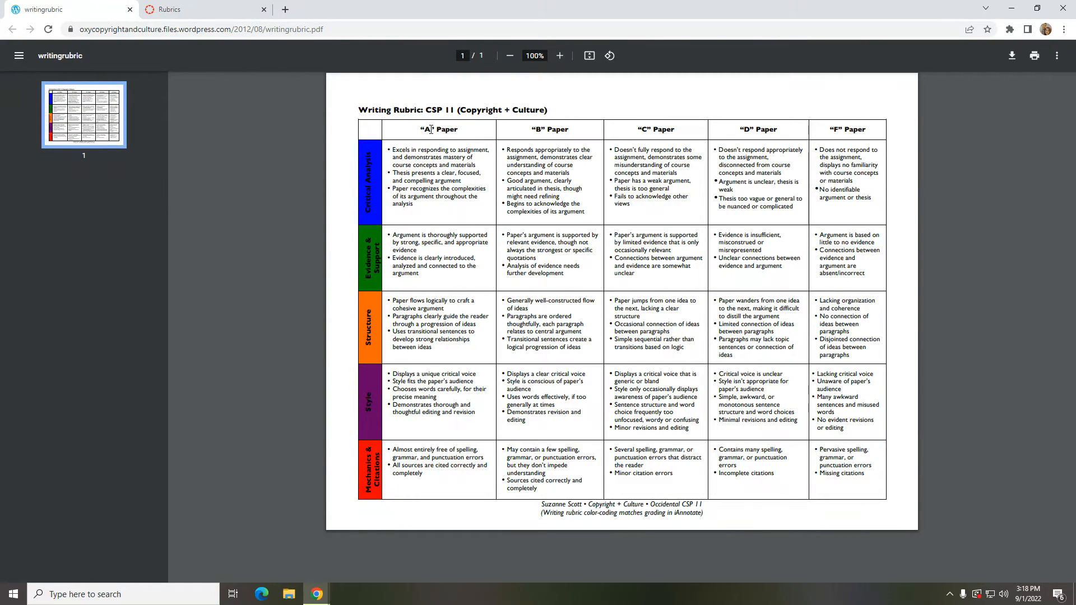
click(187, 8)
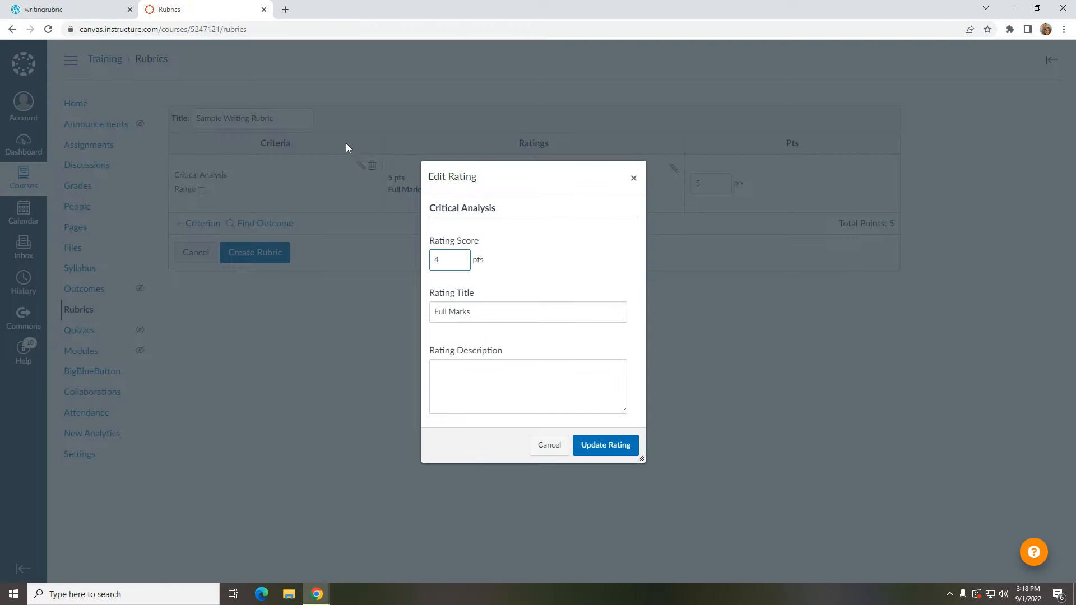
triple_click(489, 314)
text(A)
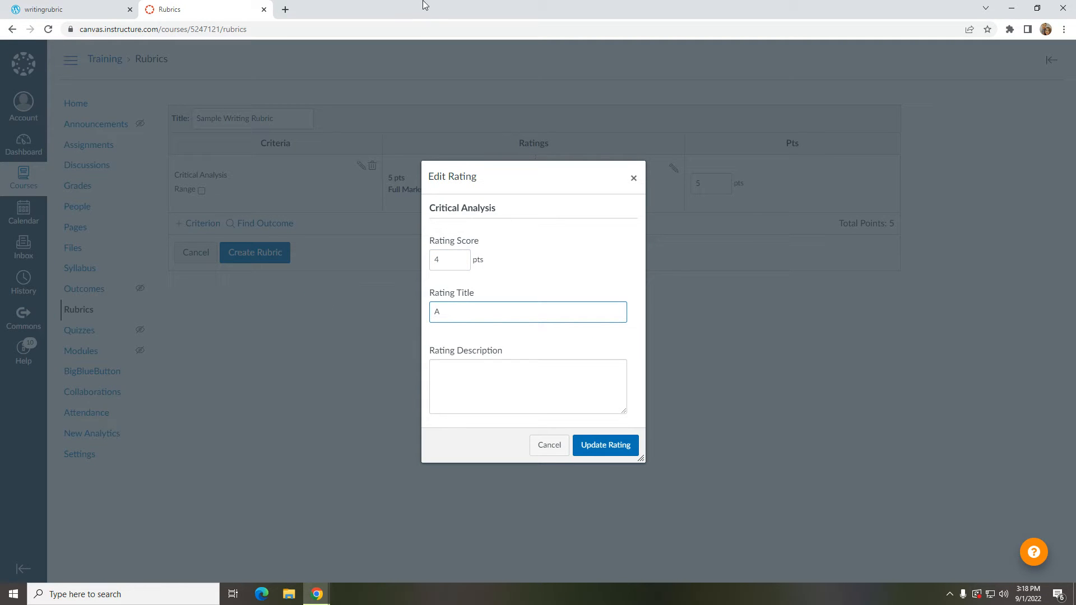
- Copy the "A" Paper Critical Analysis text from the writingrubric PDF into the rating's description and update the rating
click(90, 13)
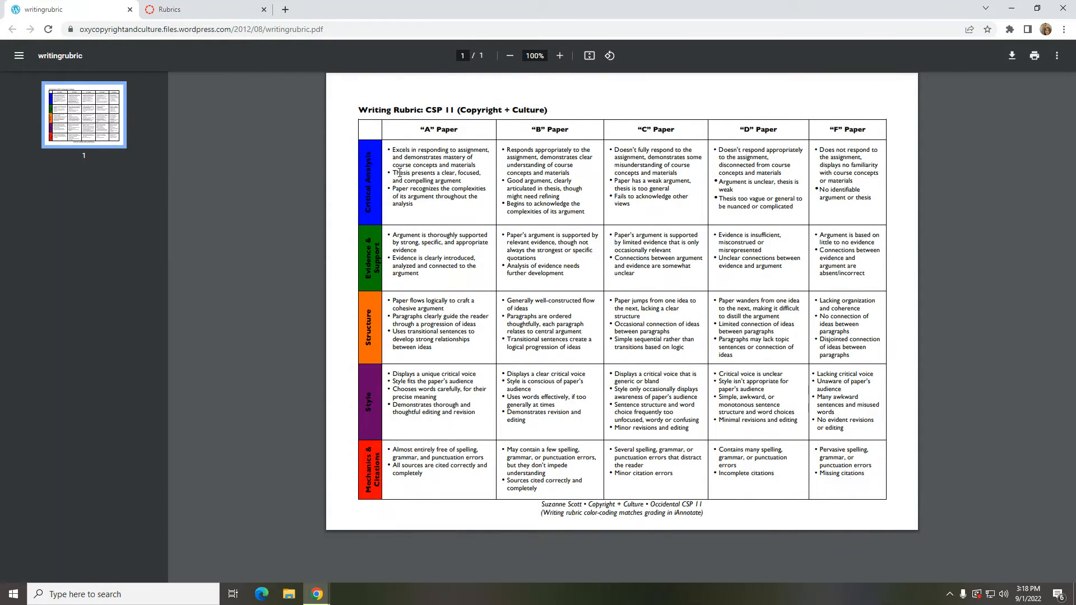
drag(415, 207, 393, 144)
right_click(402, 150)
click(421, 163)
click(174, 10)
right_click(442, 377)
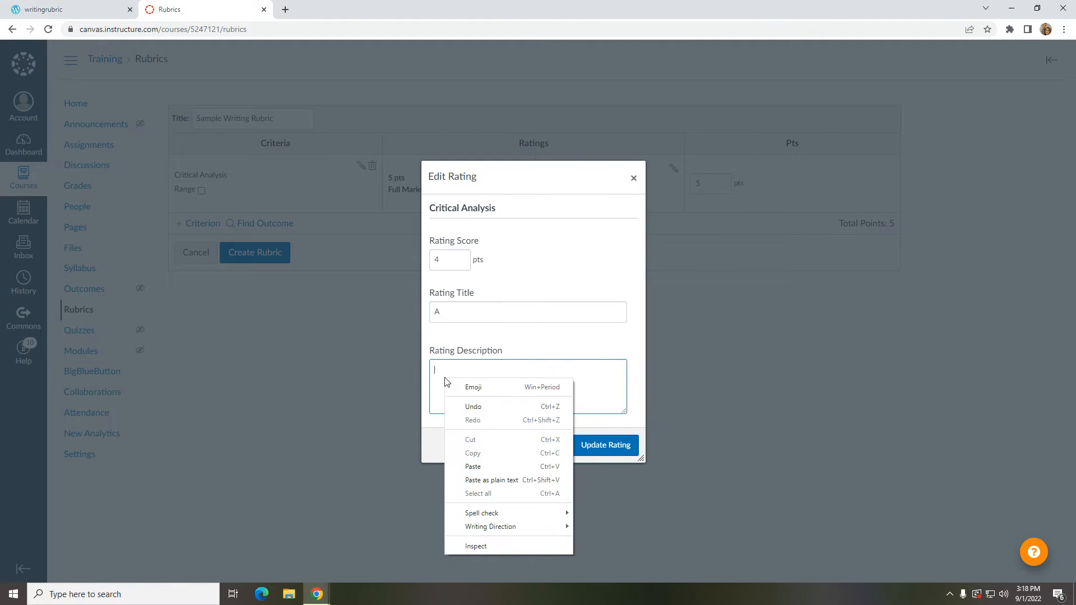
click(486, 468)
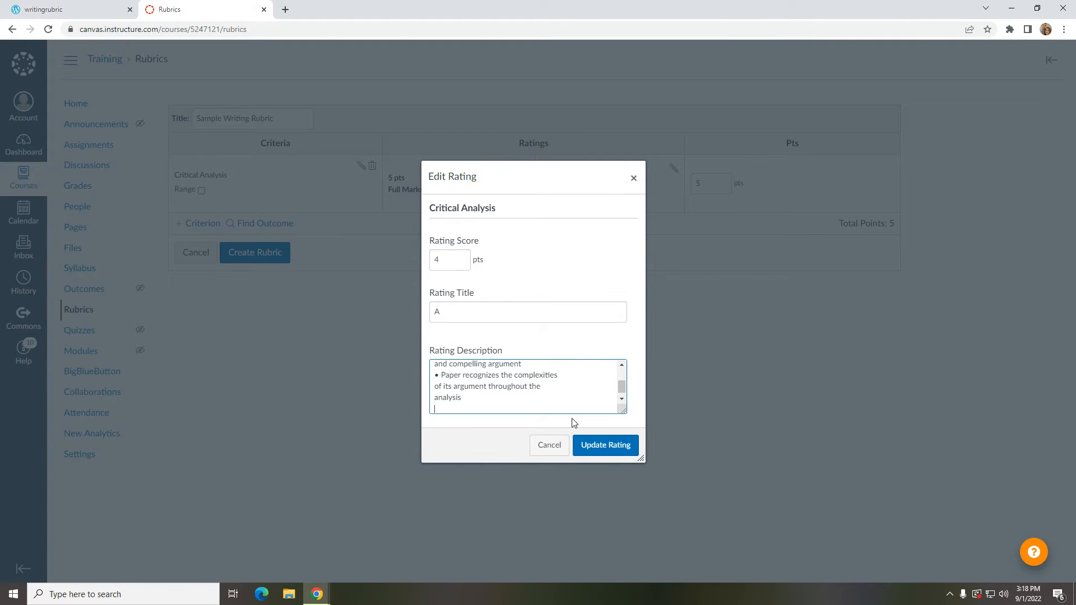
click(602, 448)
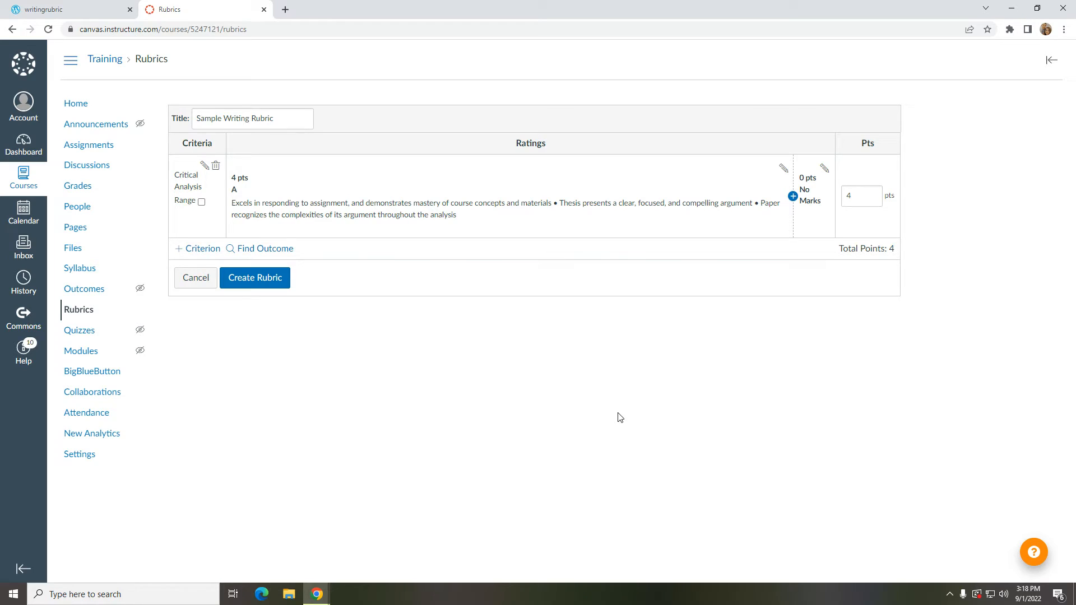
- Add a rating between A and No Marks for Critical Analysis and set its score to 3 points
click(793, 197)
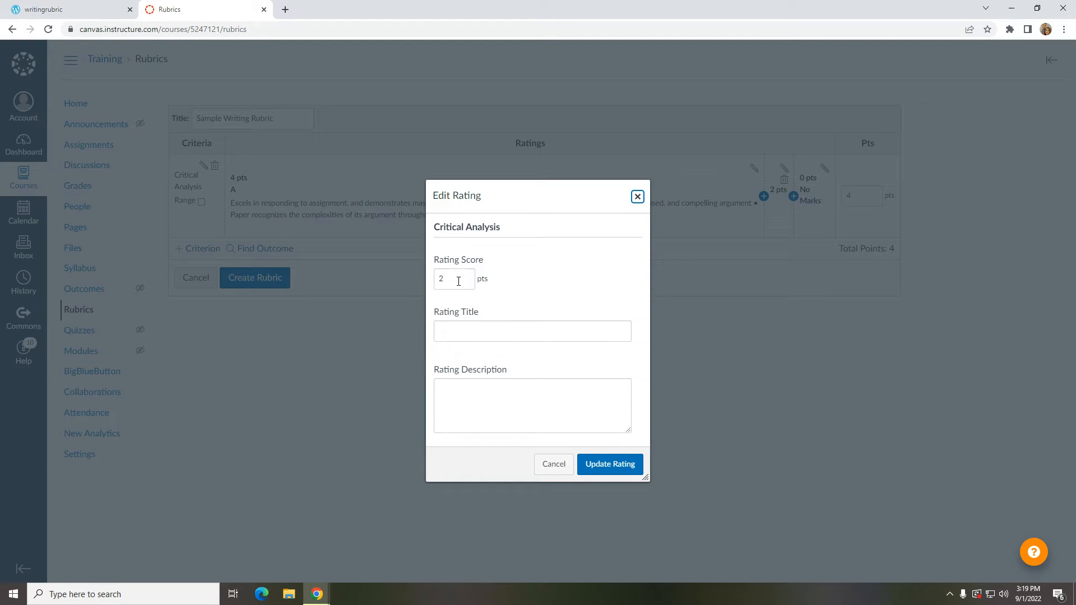
drag(459, 280, 430, 287)
text(3)
- Copy the Critical Analysis text for the "B" Paper from the writingrubric PDF
click(82, 10)
drag(585, 212, 508, 146)
right_click(520, 158)
click(539, 166)
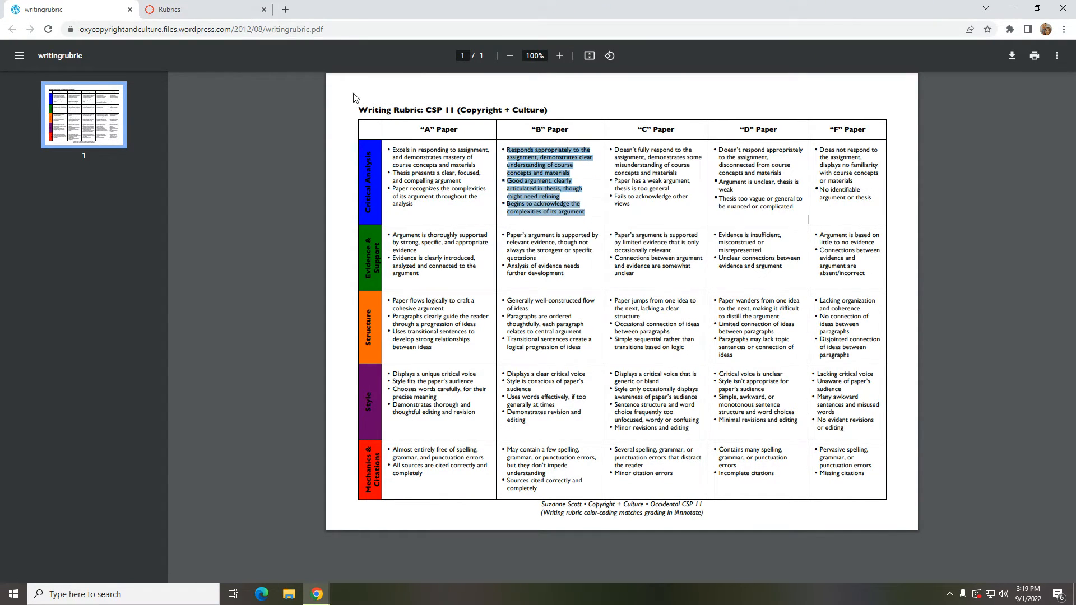
- Title the new rating B in the Canvas rubric, paste the copied text as its description, and update the rating
click(218, 7)
click(490, 333)
text(B)
click(480, 392)
right_click(492, 387)
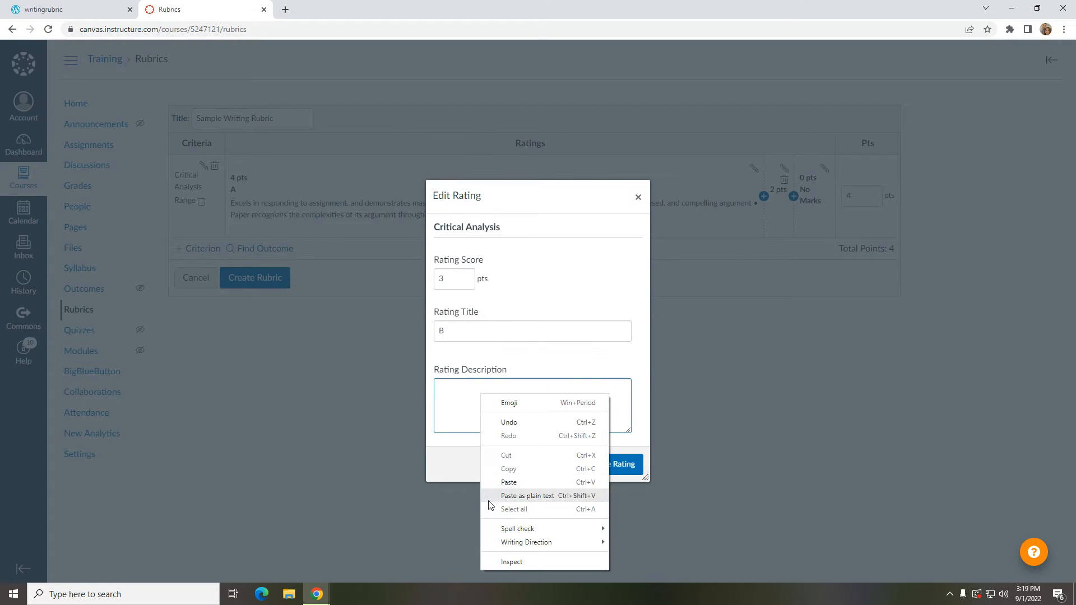
click(507, 480)
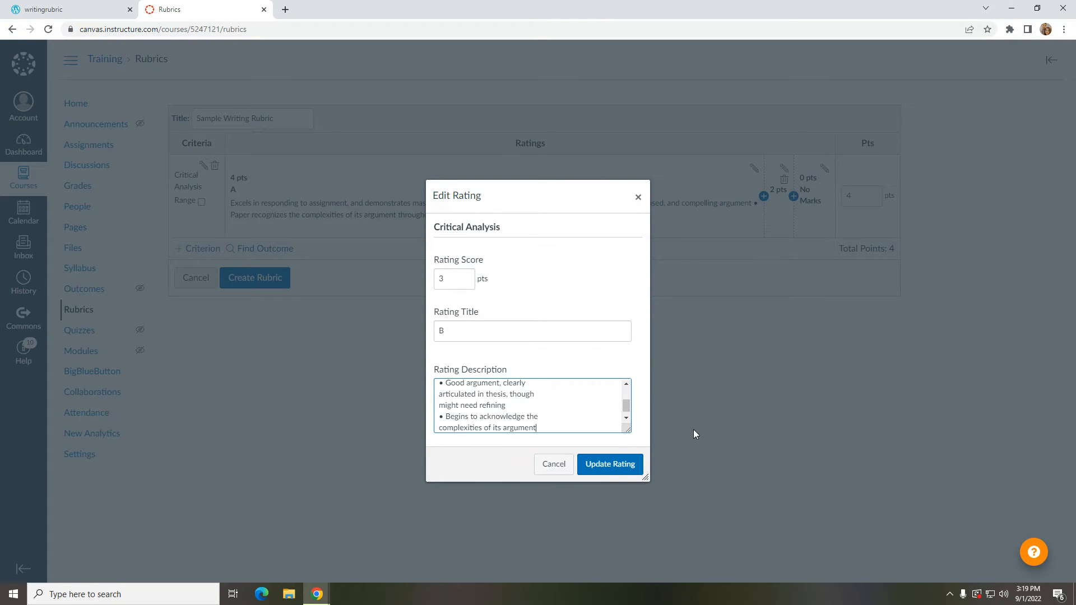
click(623, 472)
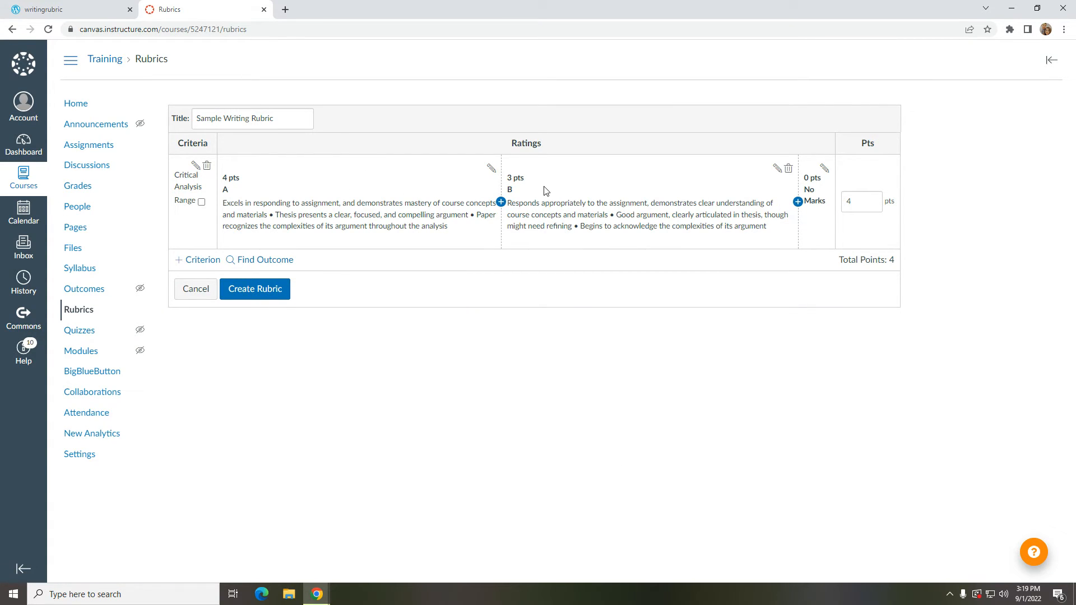
- Add a 2-point rating titled C between B and No Marks
click(797, 202)
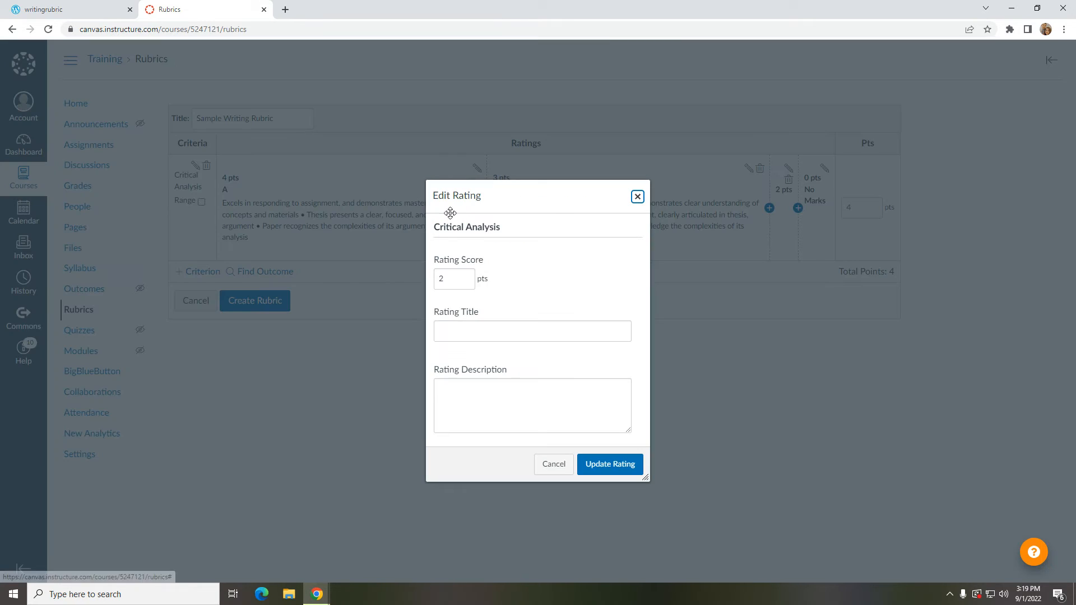
click(462, 324)
text(C)
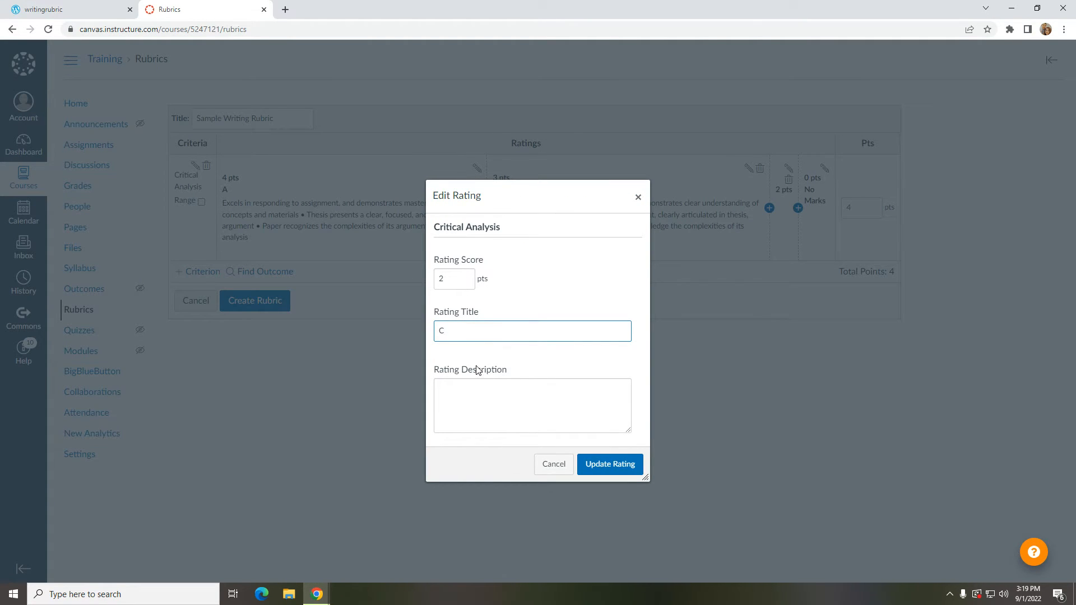
- Copy the "C" Paper Critical Analysis text from the writingrubric PDF into the C rating's description and update the rating
click(70, 10)
drag(638, 198, 615, 149)
click(641, 204)
drag(633, 206, 615, 149)
right_click(615, 148)
click(616, 155)
click(202, 6)
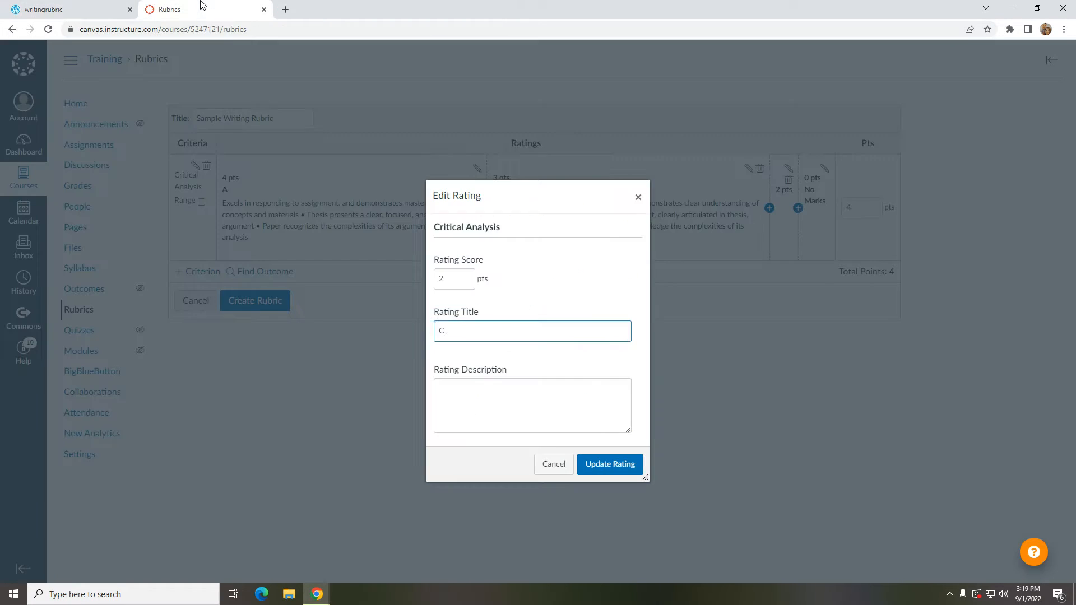
right_click(448, 393)
click(476, 479)
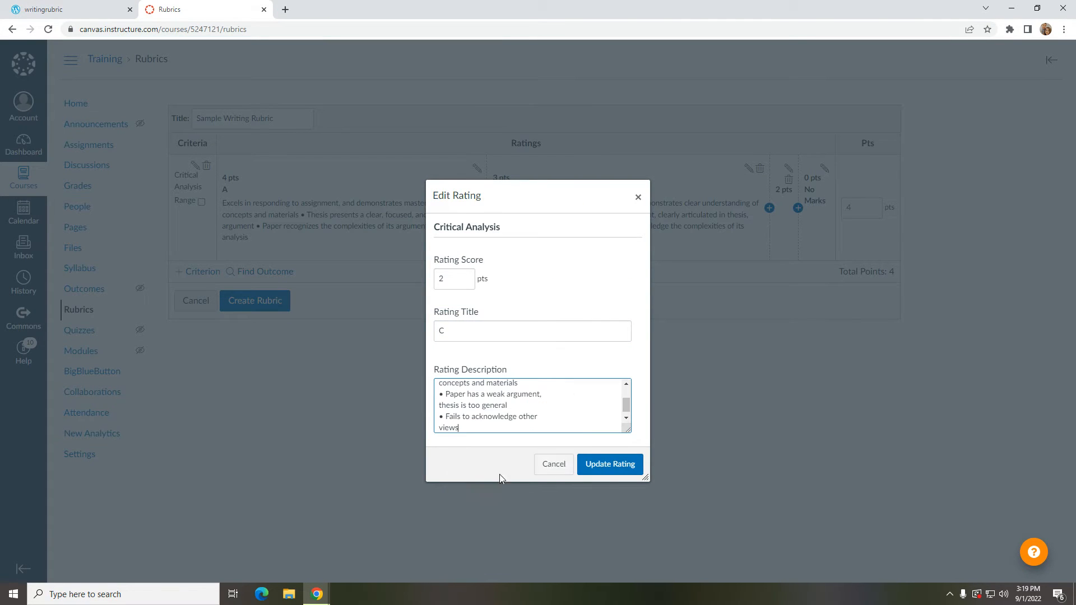
click(610, 465)
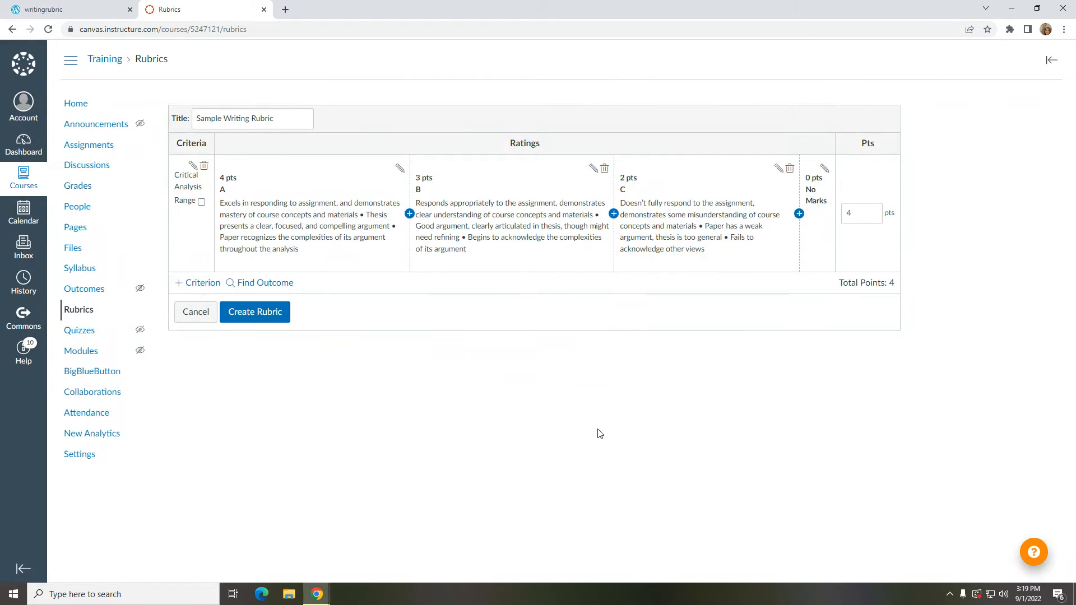
- Add a 1-point rating titled D between C and No Marks
click(798, 214)
click(493, 326)
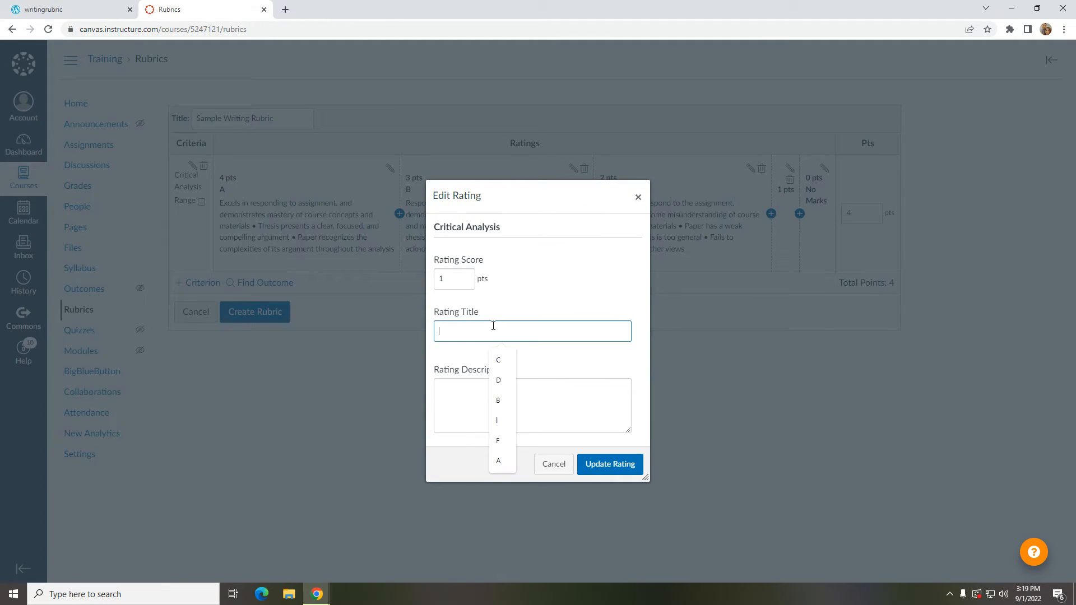
text(D)
- Copy the "D" Paper Critical Analysis text from the writingrubric PDF into the D rating's description and update the rating
key(ctrl+shift+Tab)
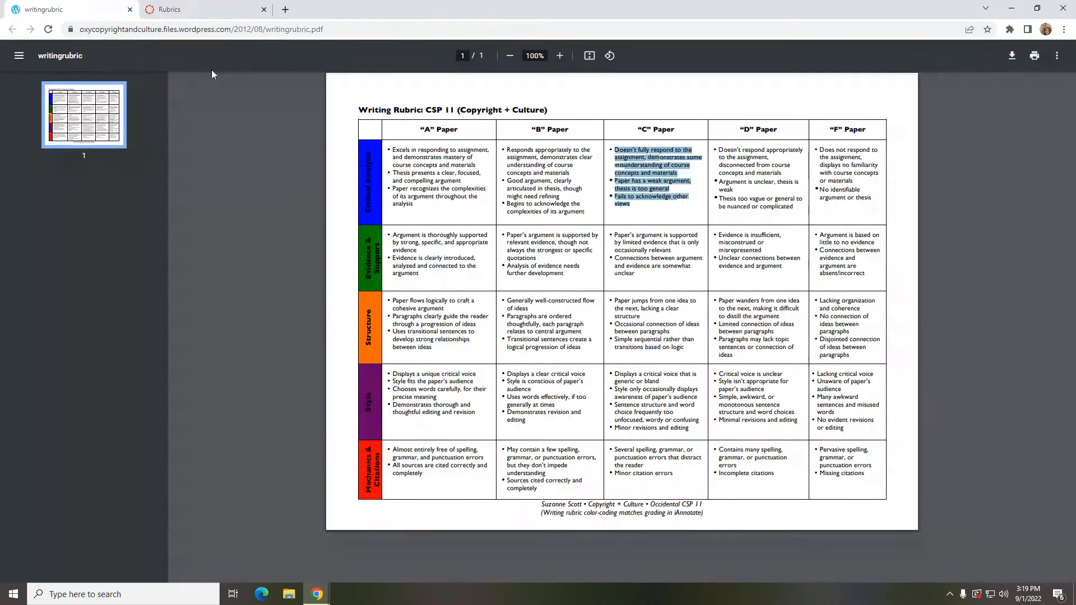
drag(792, 207, 718, 150)
right_click(728, 145)
click(735, 157)
key(ctrl+Tab)
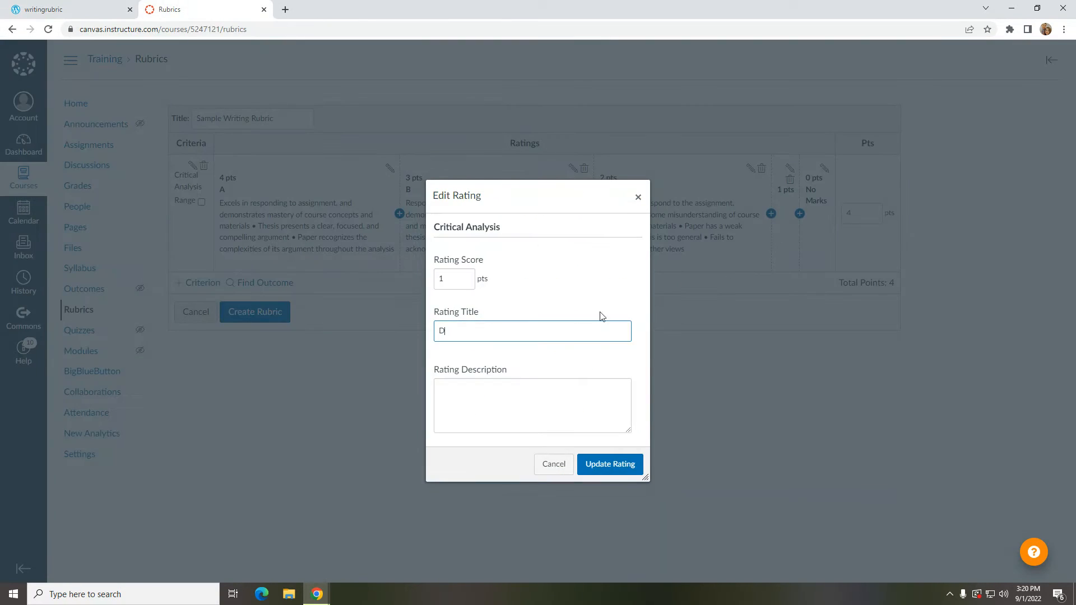
right_click(537, 407)
click(568, 487)
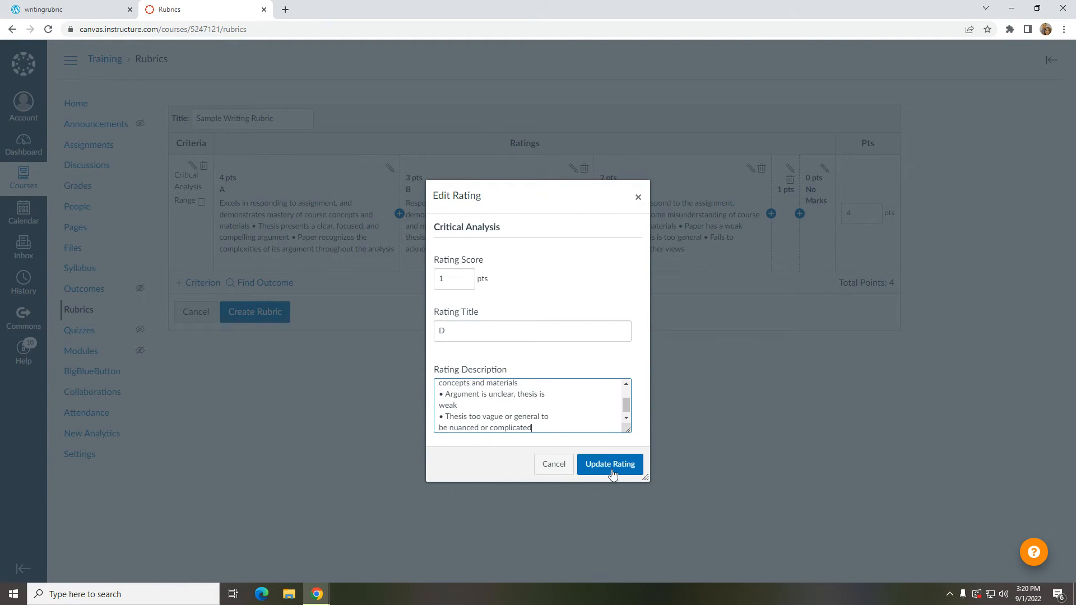
click(610, 466)
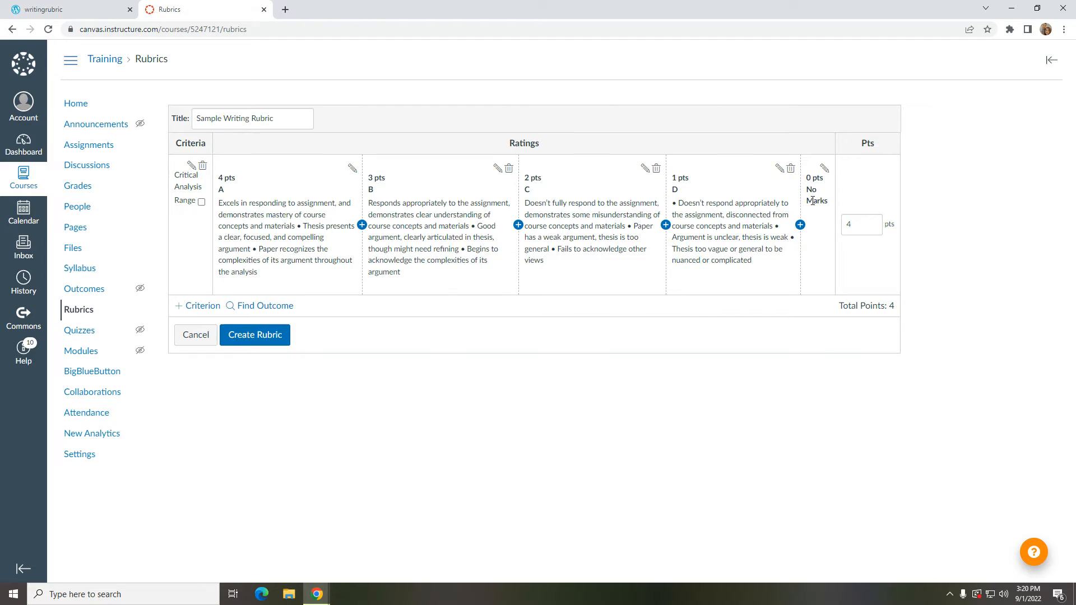
- Change the title of the 0-point No Marks rating to F
click(824, 169)
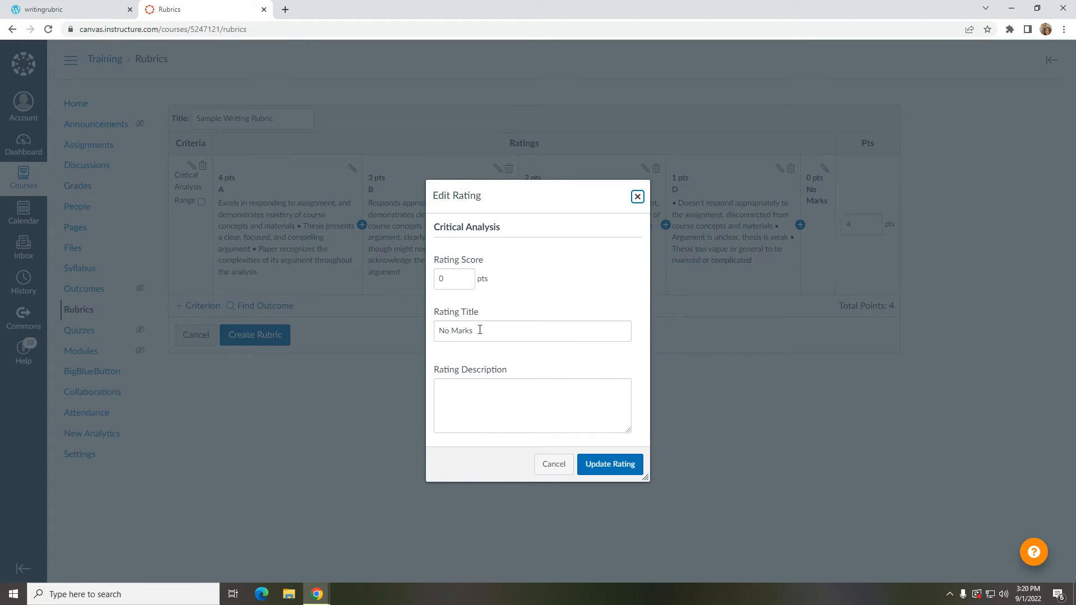
drag(479, 330, 370, 329)
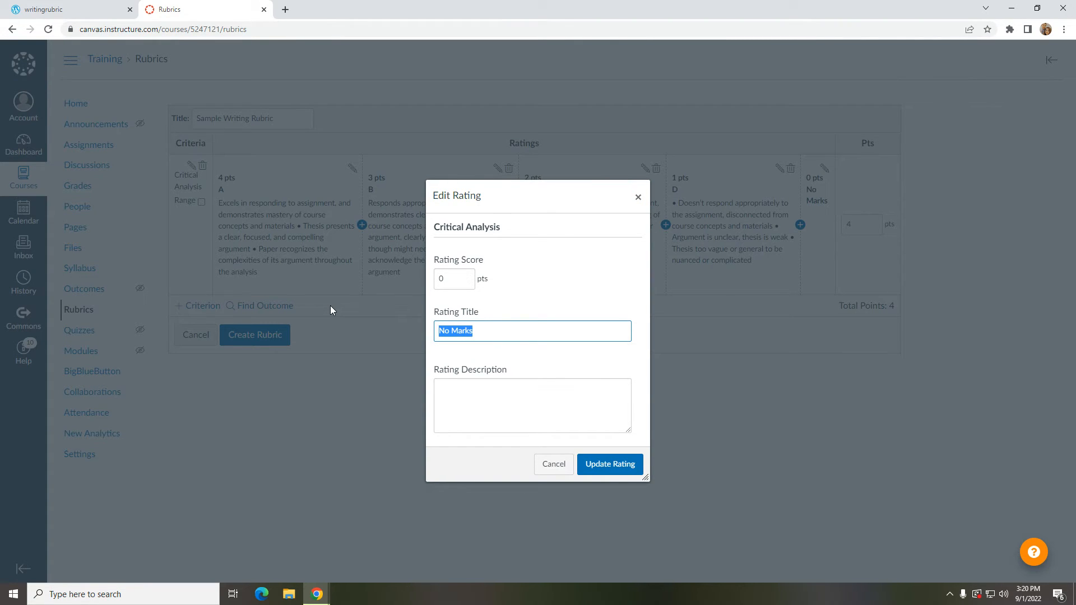
text(F)
- Copy the "F" Paper Critical Analysis text from the writingrubric PDF into the F rating's description and update the rating
click(99, 8)
drag(871, 199, 809, 145)
right_click(810, 145)
click(829, 150)
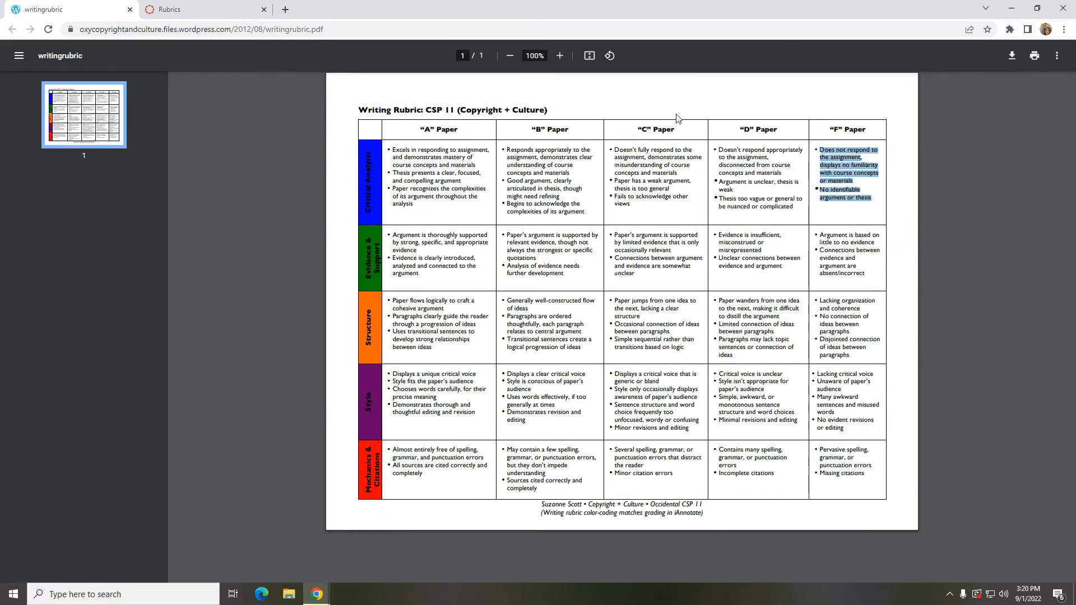
click(168, 9)
right_click(522, 386)
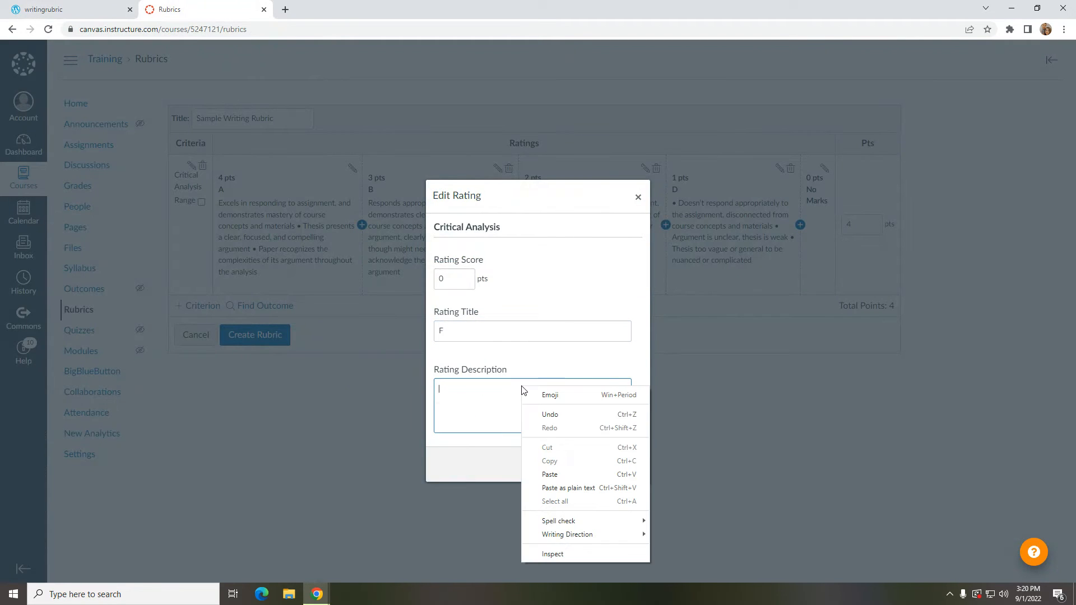
click(560, 474)
click(608, 464)
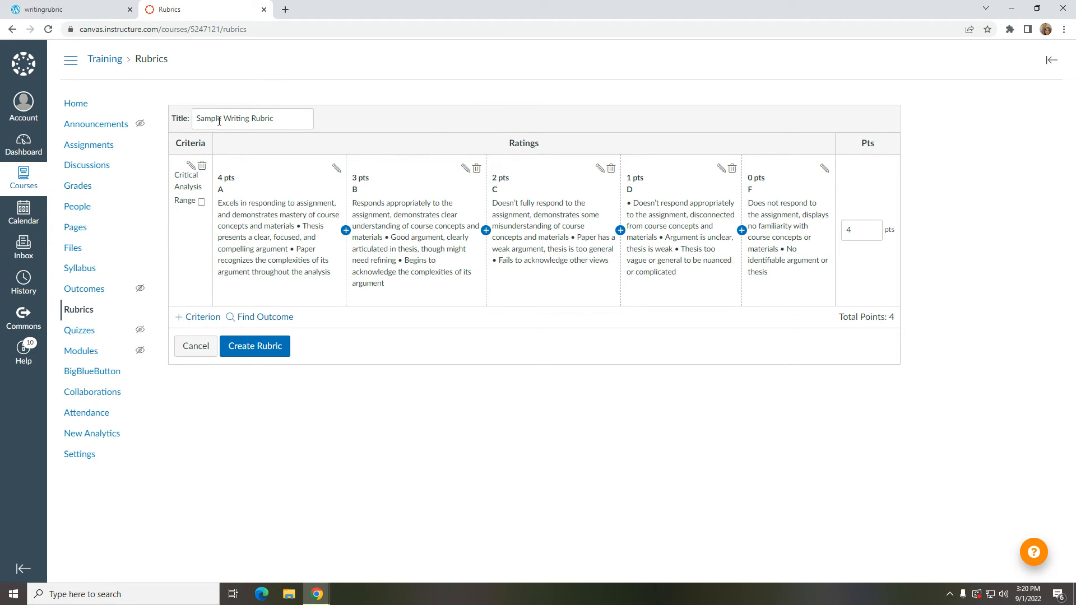
- Add a new criterion named Evidence & Support, copying the name from the writingrubric PDF and joining it onto one line
click(193, 319)
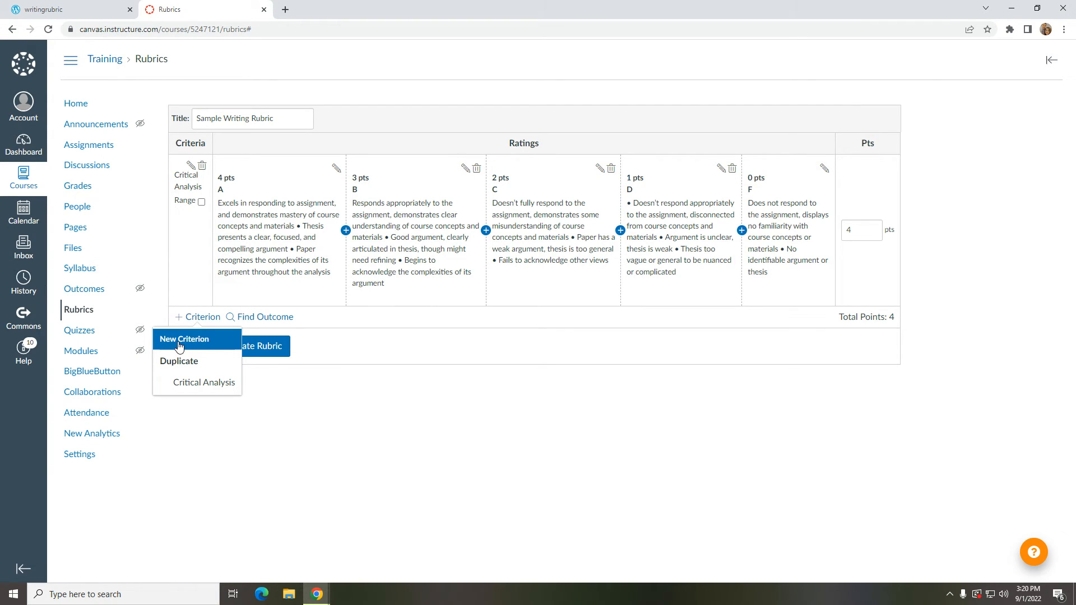
click(193, 342)
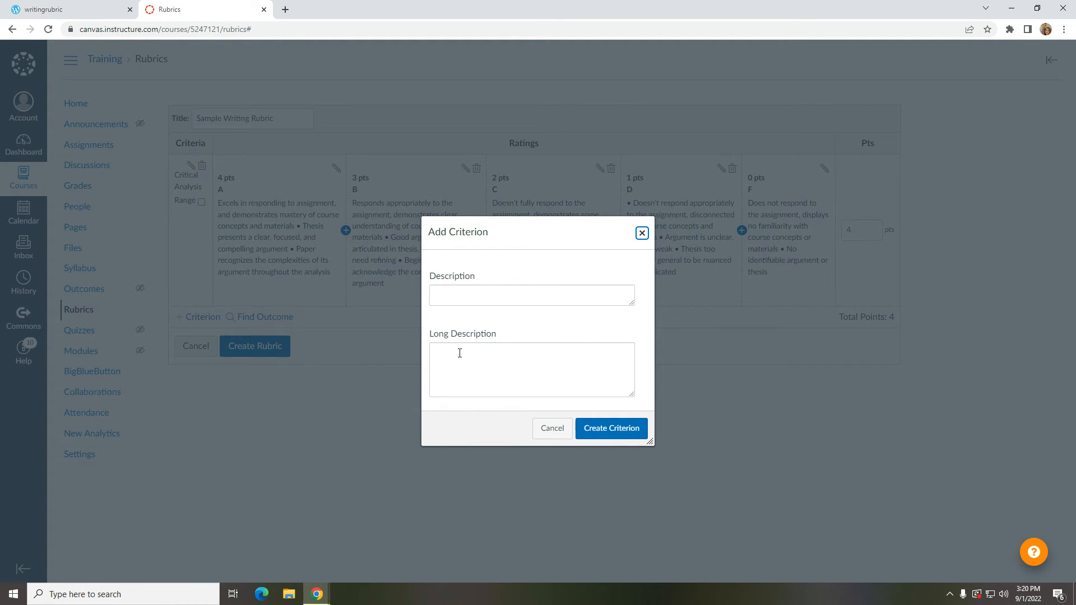
click(73, 10)
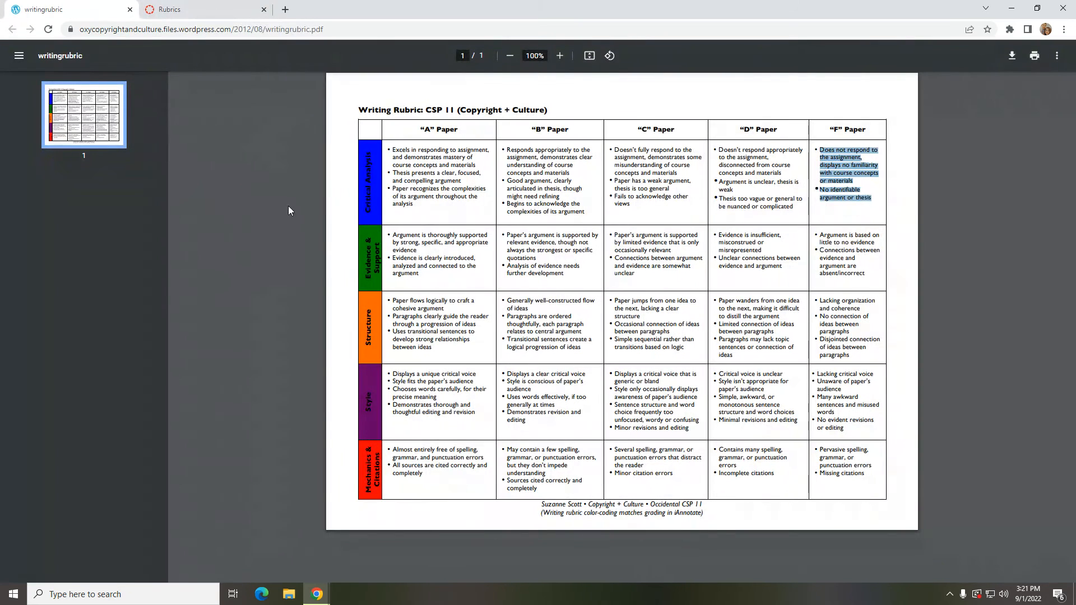
right_click(380, 242)
click(380, 250)
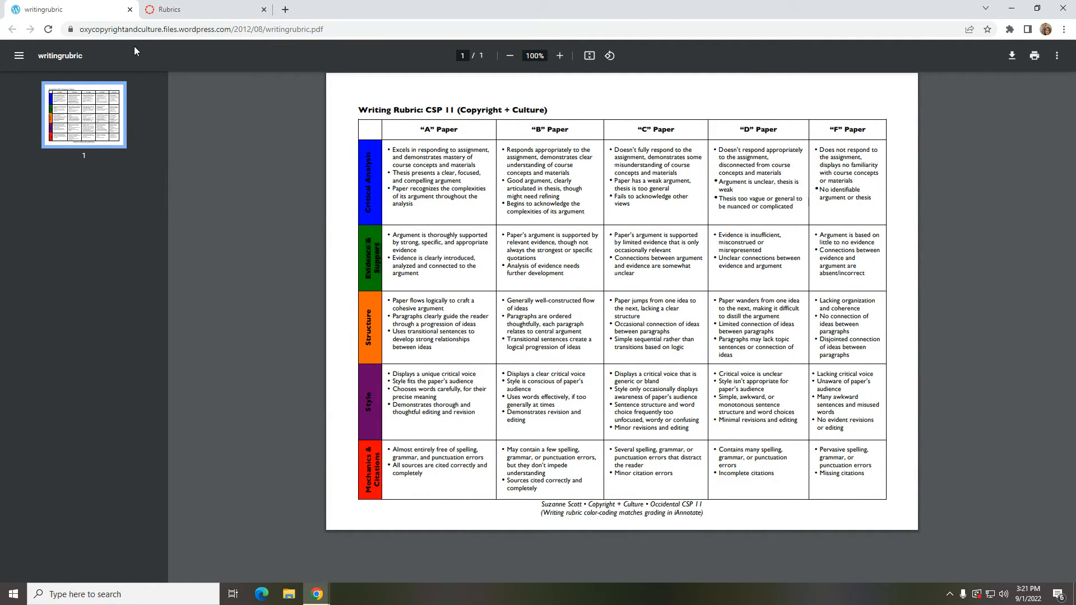
click(169, 10)
click(502, 288)
right_click(502, 287)
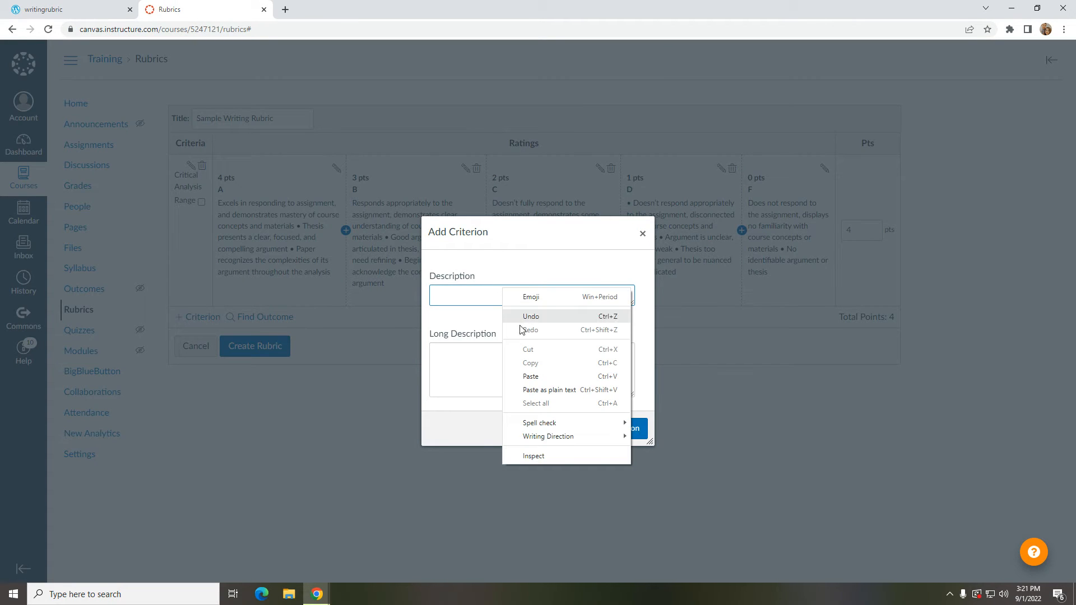
click(551, 388)
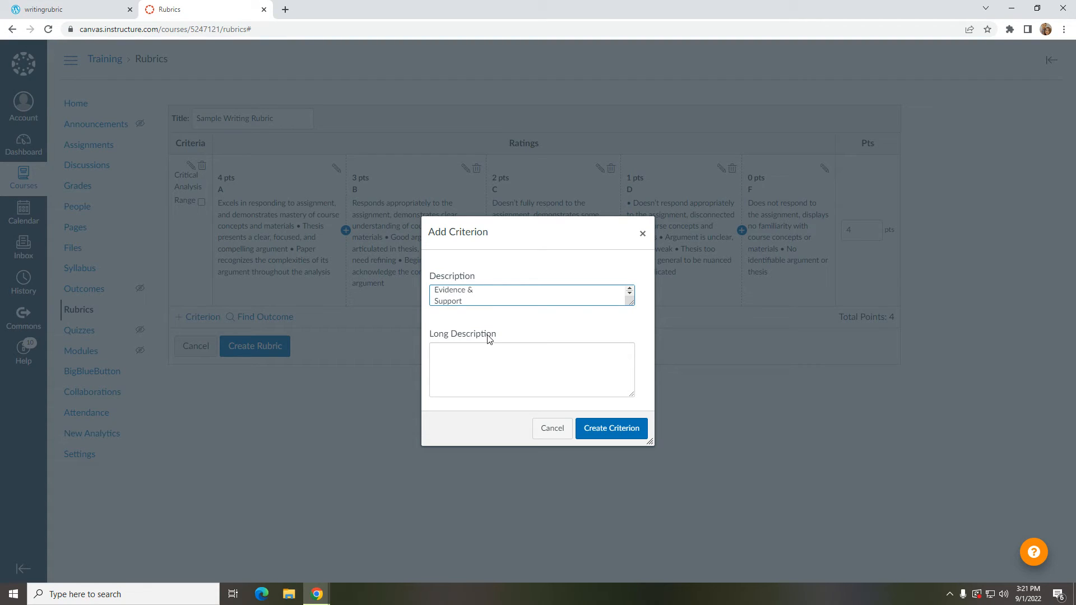
key(BackSpace)
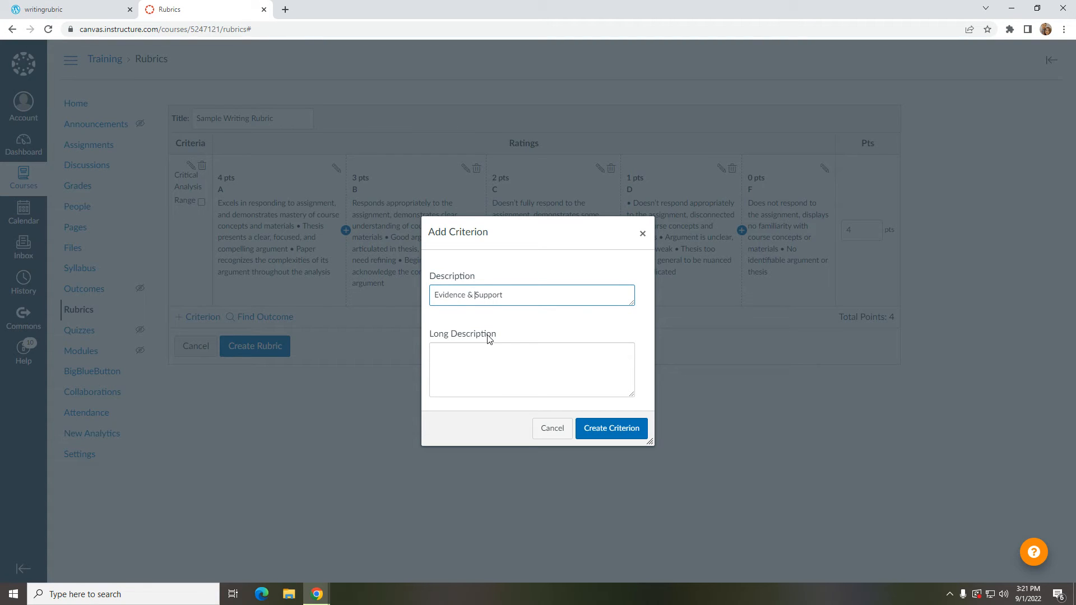
click(609, 432)
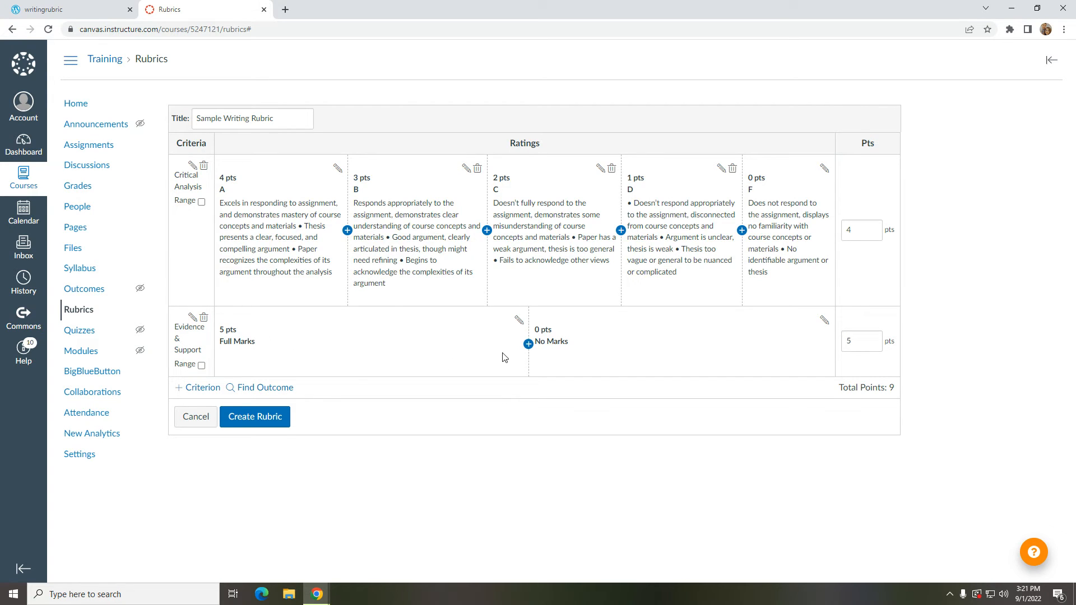
- Set the Evidence & Support criterion's Full Marks rating to 4 points and title it A
click(518, 320)
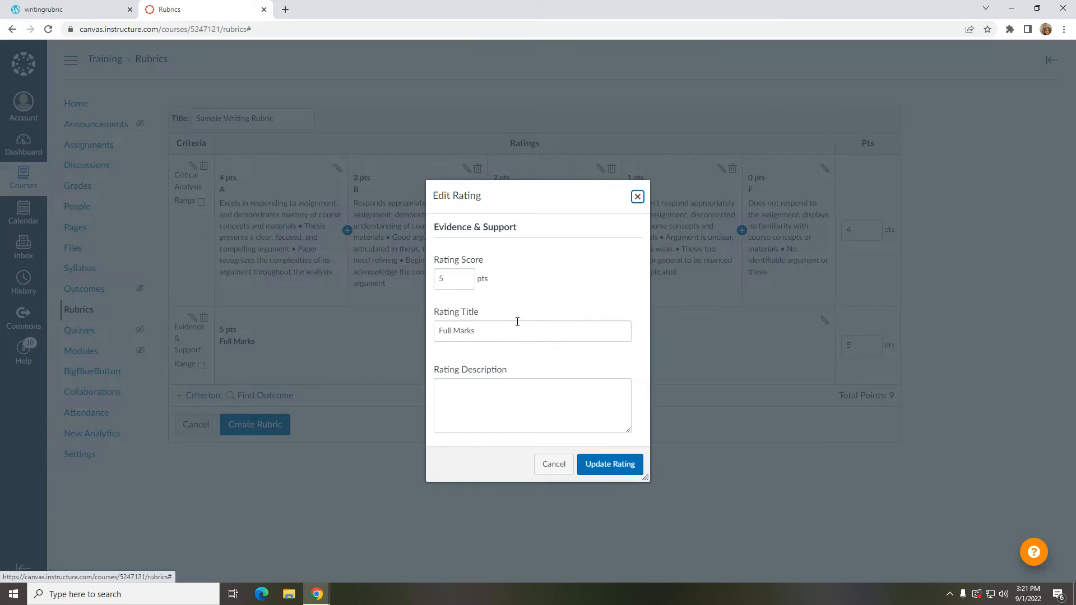
double_click(445, 280)
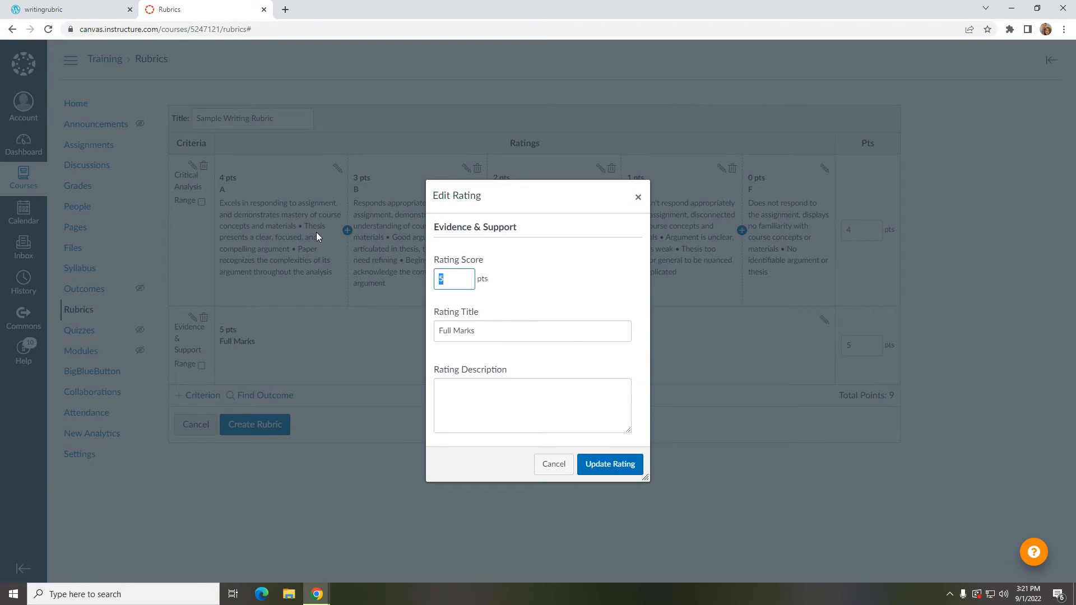
key(BackSpace)
text(4)
key(Tab)
key(BackSpace)
text(A)
- Copy the "A" Paper Evidence & Support text from the writingrubric PDF into the A rating's description and update the rating
click(102, 6)
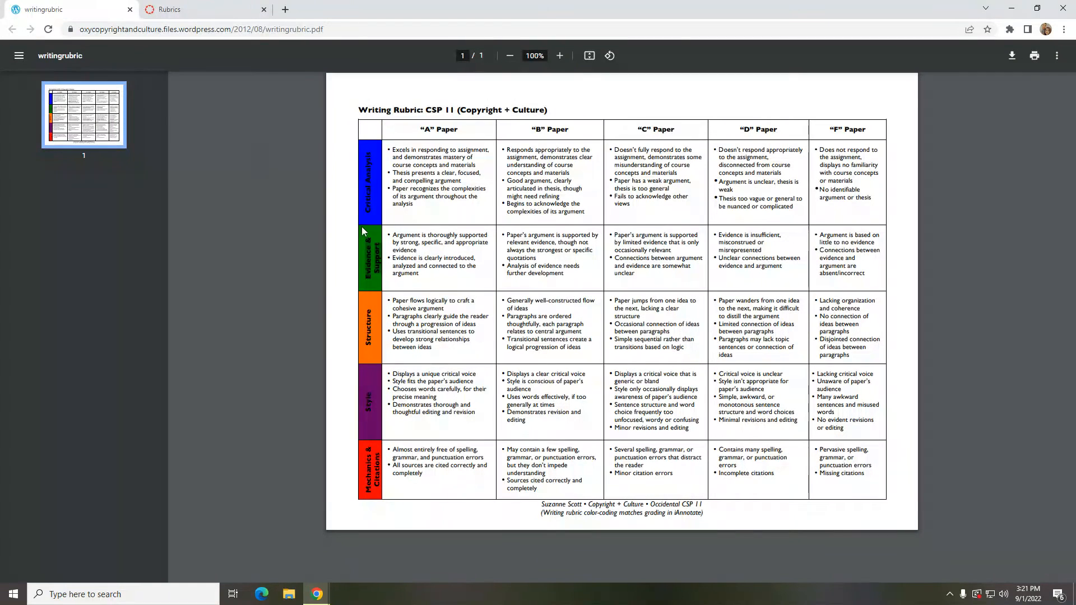
drag(428, 267, 391, 235)
right_click(395, 236)
click(399, 245)
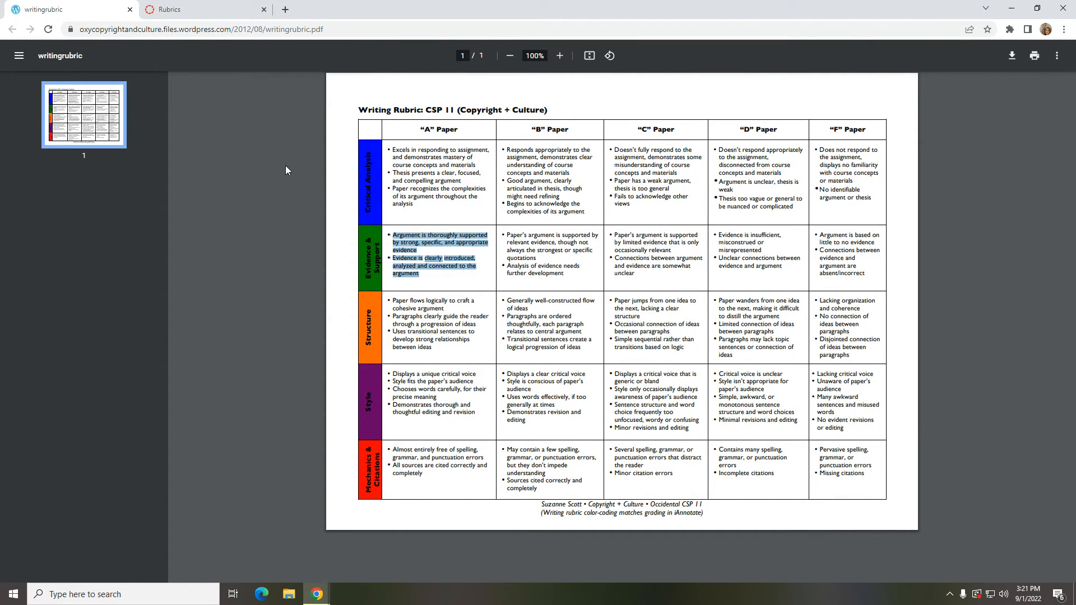
click(180, 11)
right_click(476, 392)
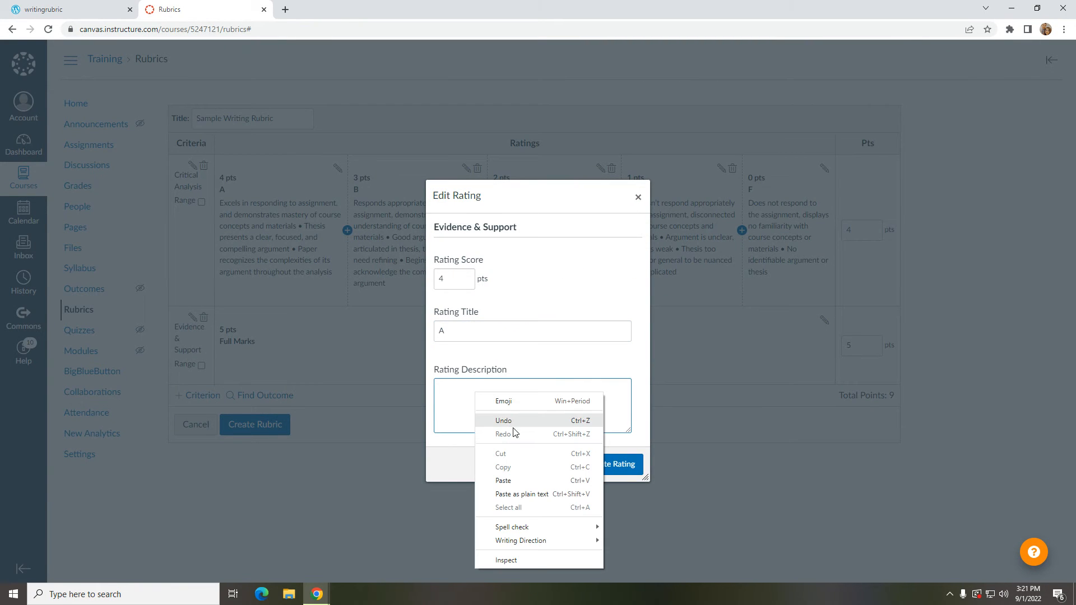
click(513, 479)
click(608, 467)
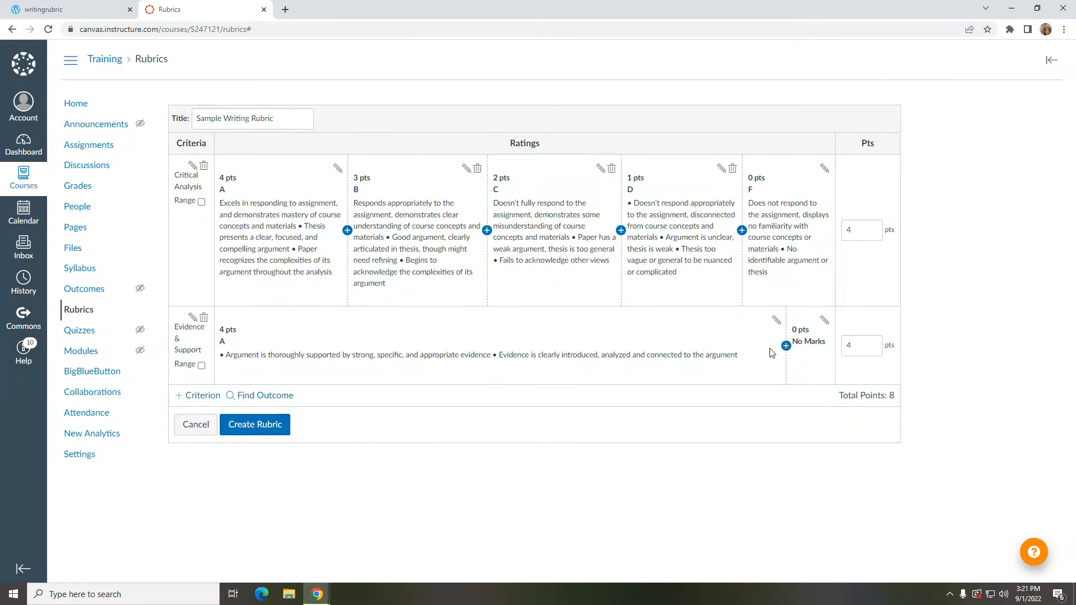
- Add a 3-point rating titled B between A and No Marks in the Evidence & Support criterion
click(786, 345)
drag(469, 284, 432, 287)
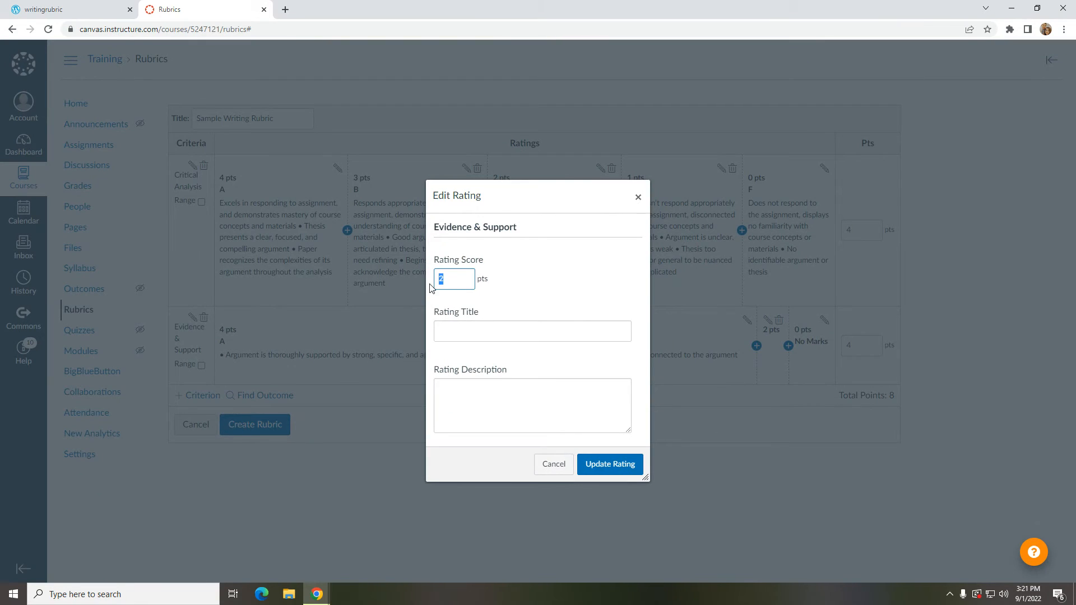
text(3)
click(449, 329)
text(B)
- Copy the "B" Paper Evidence & Support text from the writingrubric PDF into the B rating's description and update the rating
click(8, 7)
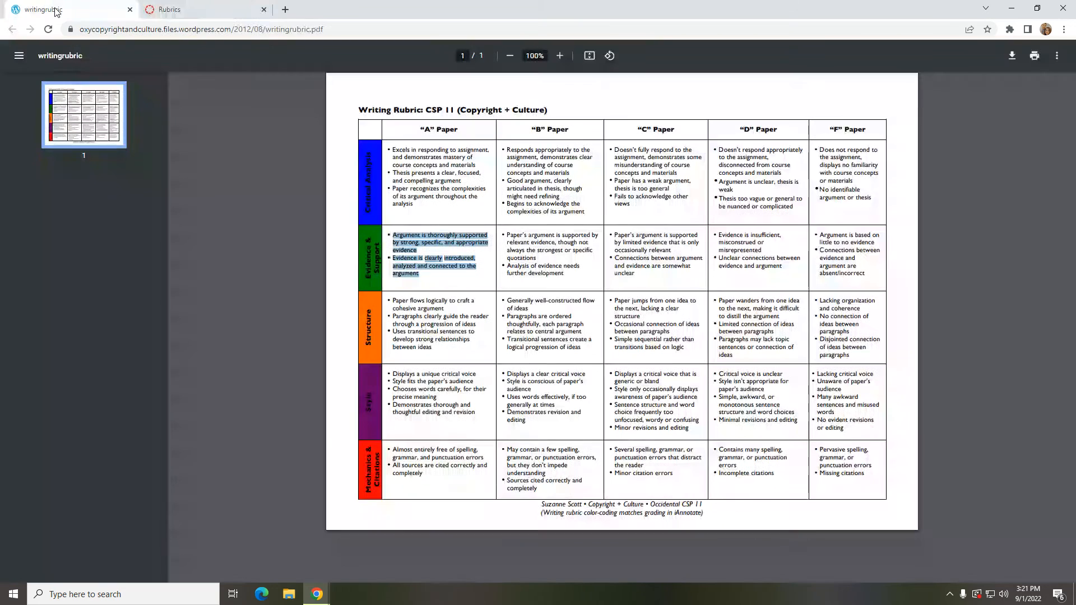
drag(564, 274, 511, 236)
right_click(509, 238)
click(524, 246)
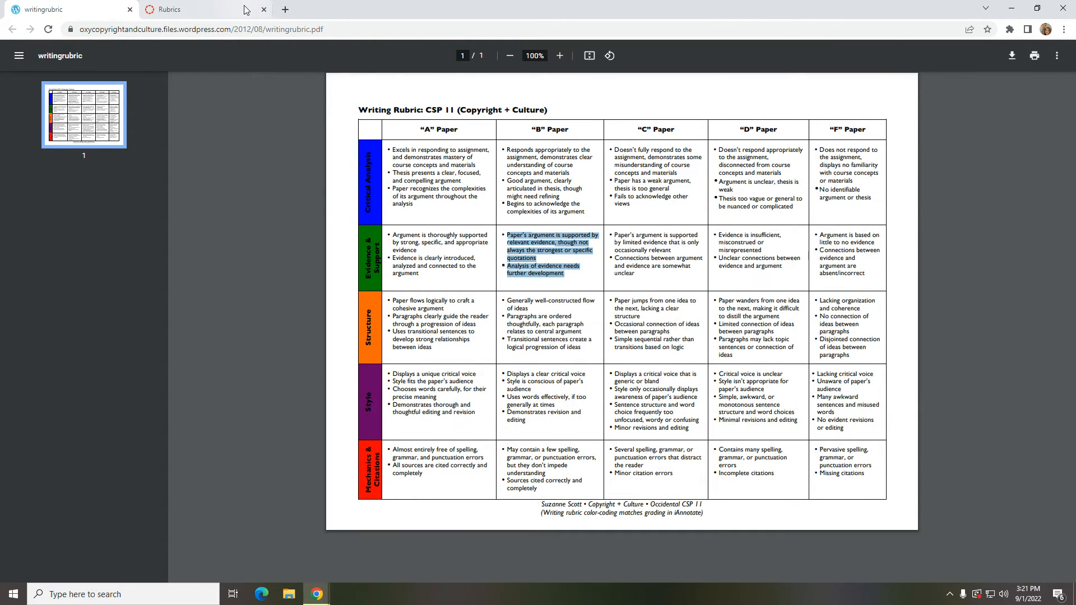
click(224, 9)
click(452, 389)
right_click(451, 390)
click(508, 455)
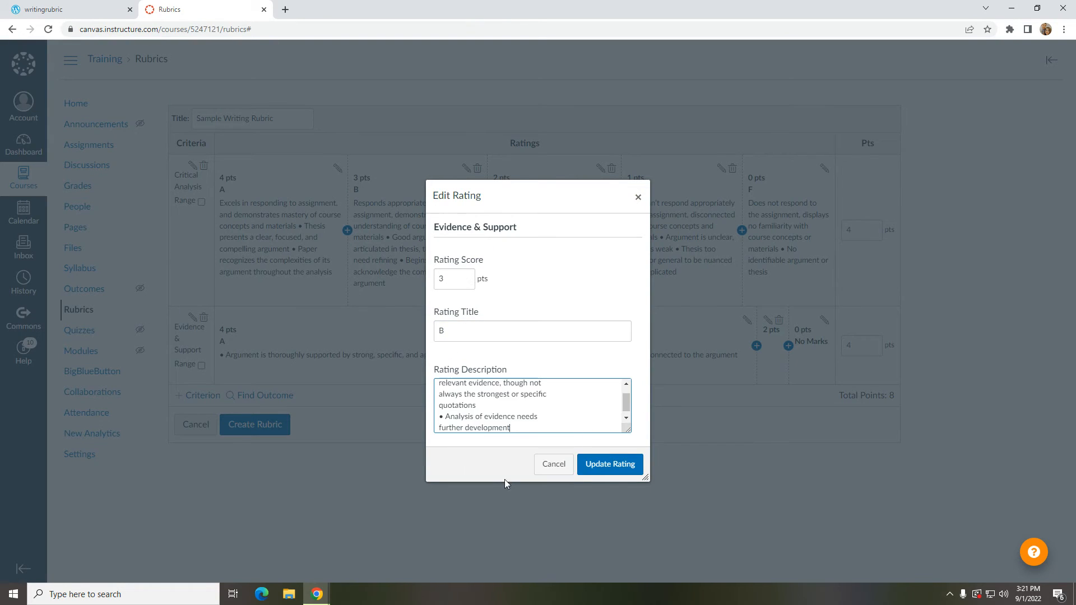
click(588, 469)
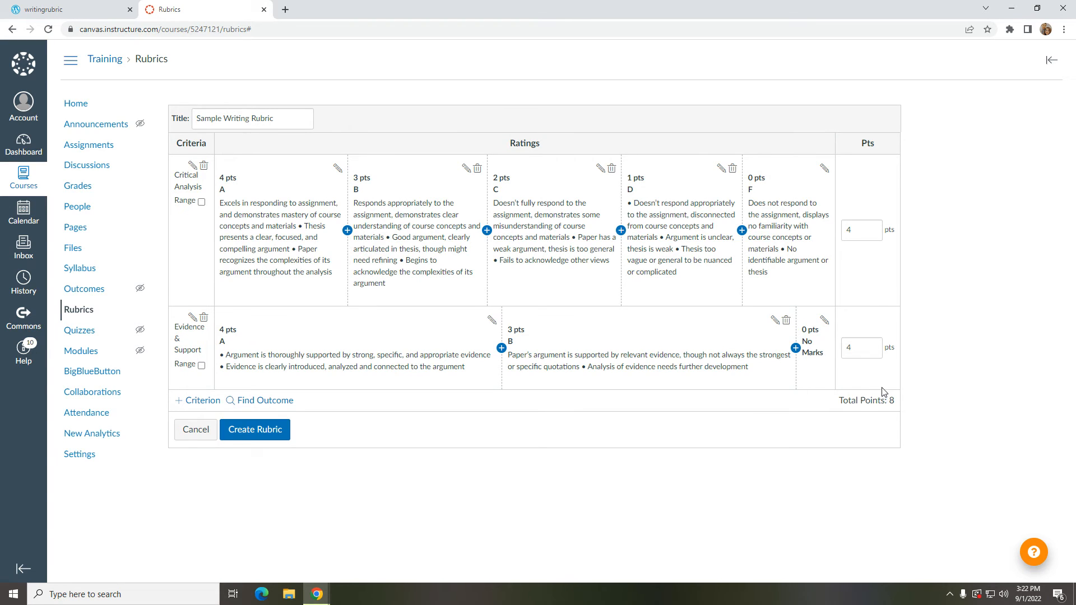
- Add a 2-point rating titled C between B and No Marks in the Evidence & Support criterion
click(795, 348)
click(485, 329)
text(C)
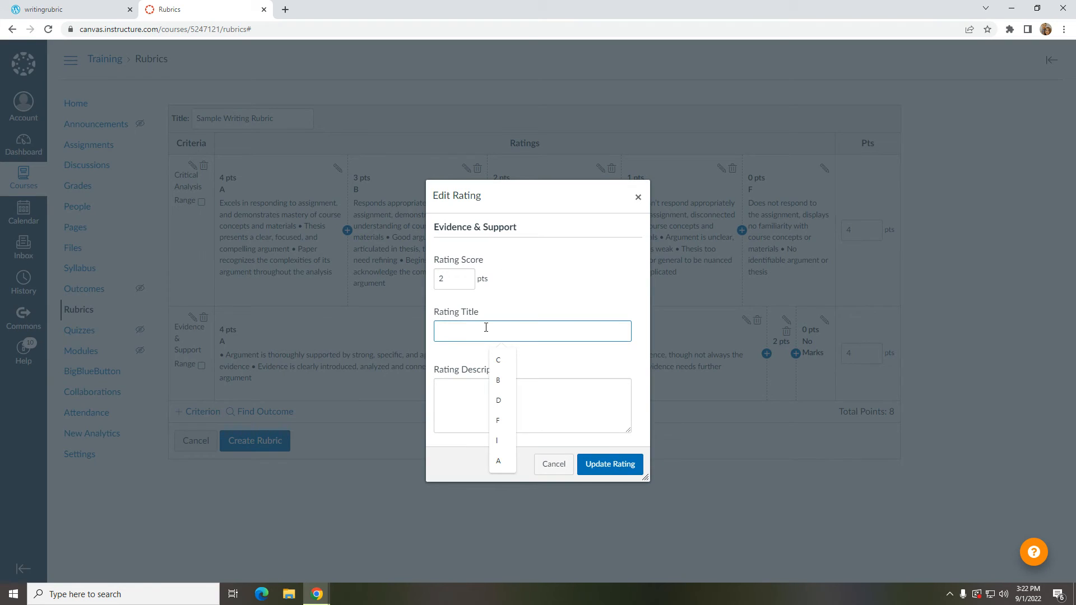
- Copy the "C" Paper Evidence & Support text from the writingrubric PDF into the C rating's description and update the rating
click(112, 10)
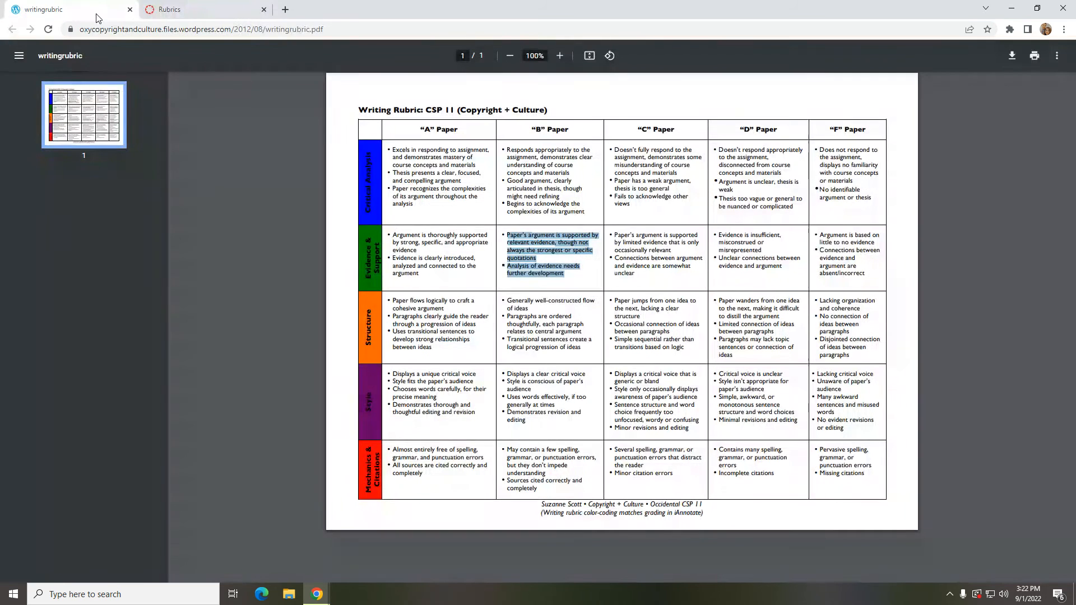
drag(637, 274, 615, 232)
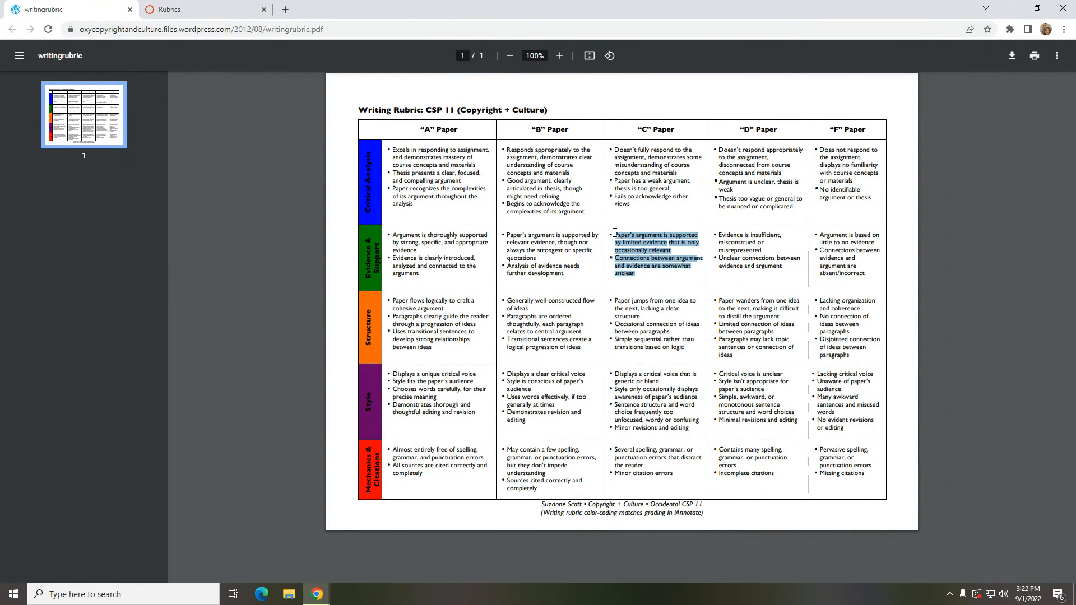
right_click(679, 232)
click(700, 243)
click(168, 10)
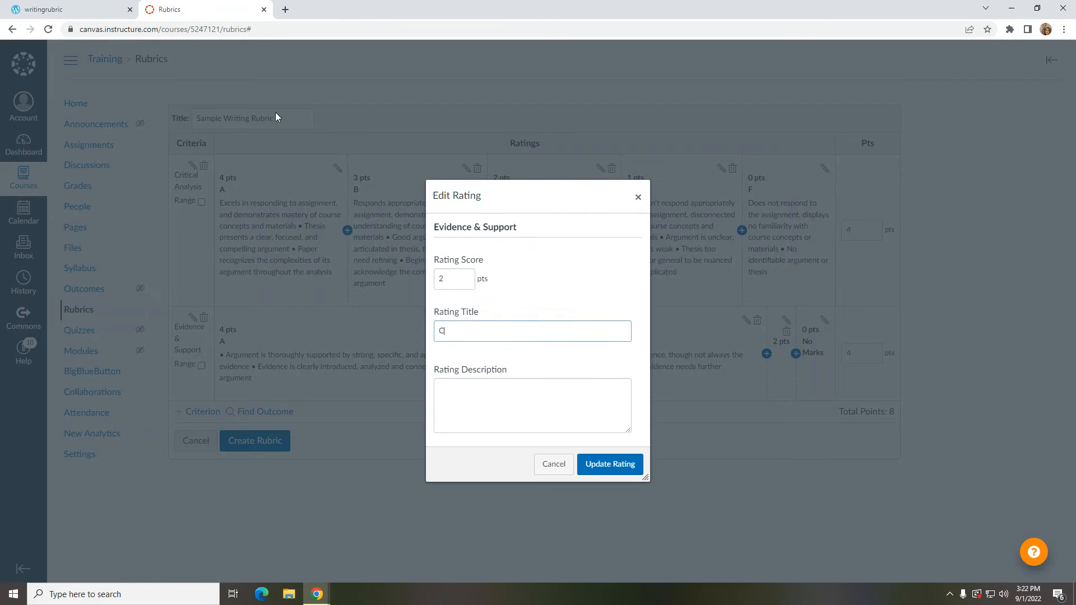
right_click(493, 403)
click(516, 493)
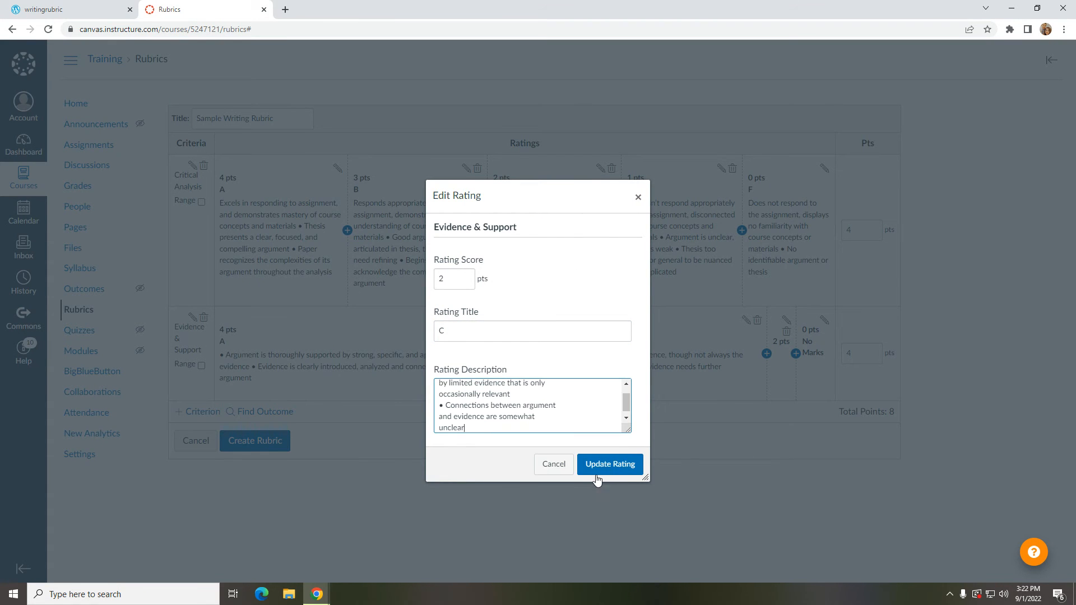
click(603, 464)
- Add a 1-point rating titled D between C and No Marks in the Evidence & Support criterion
click(798, 359)
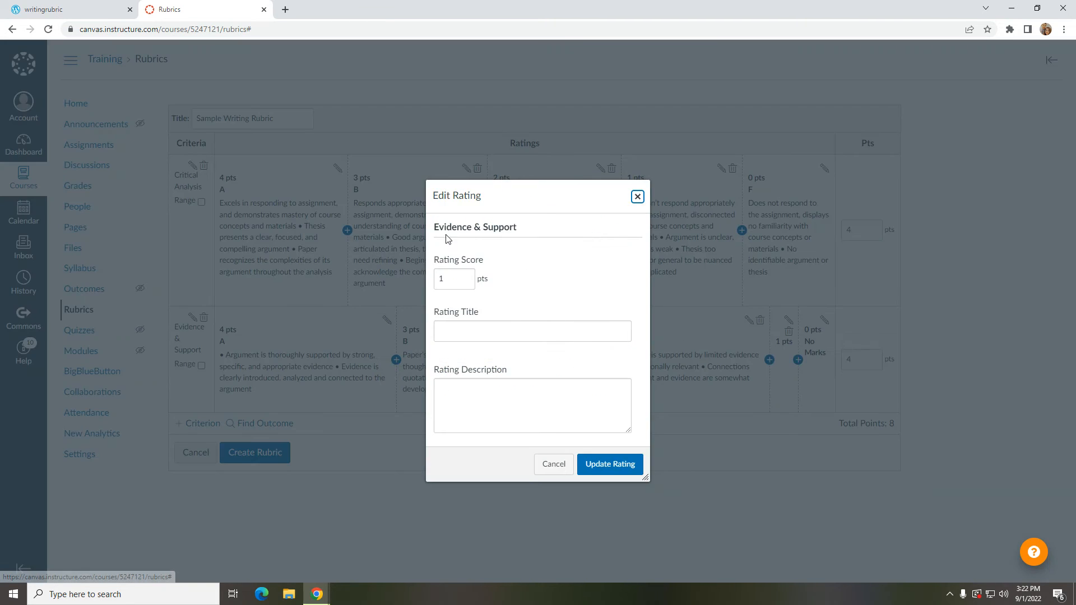
click(469, 331)
text(D)
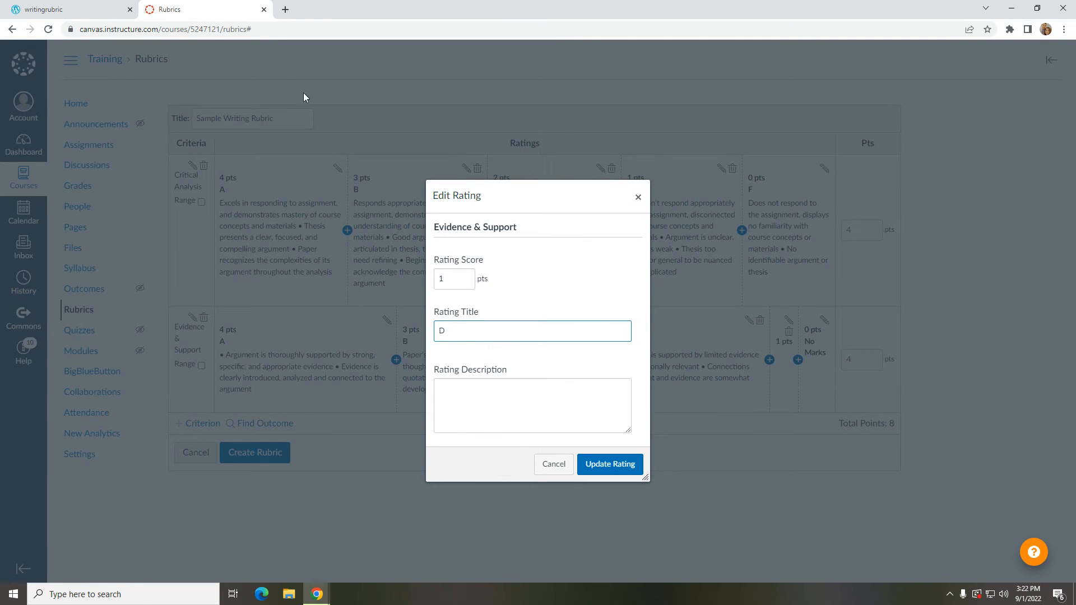
- Copy the "D" Paper Evidence & Support text from the writingrubric PDF into the D rating's description and update the rating
click(72, 9)
drag(794, 263, 719, 234)
click(716, 232)
drag(786, 269, 721, 233)
right_click(739, 238)
click(753, 246)
click(219, 13)
right_click(512, 390)
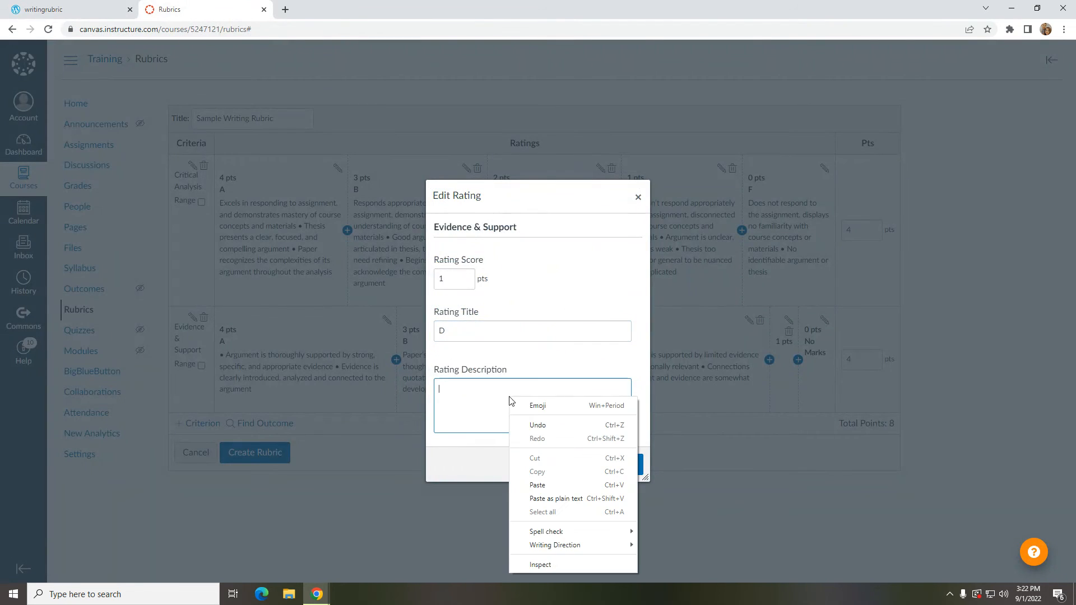
click(549, 483)
click(586, 468)
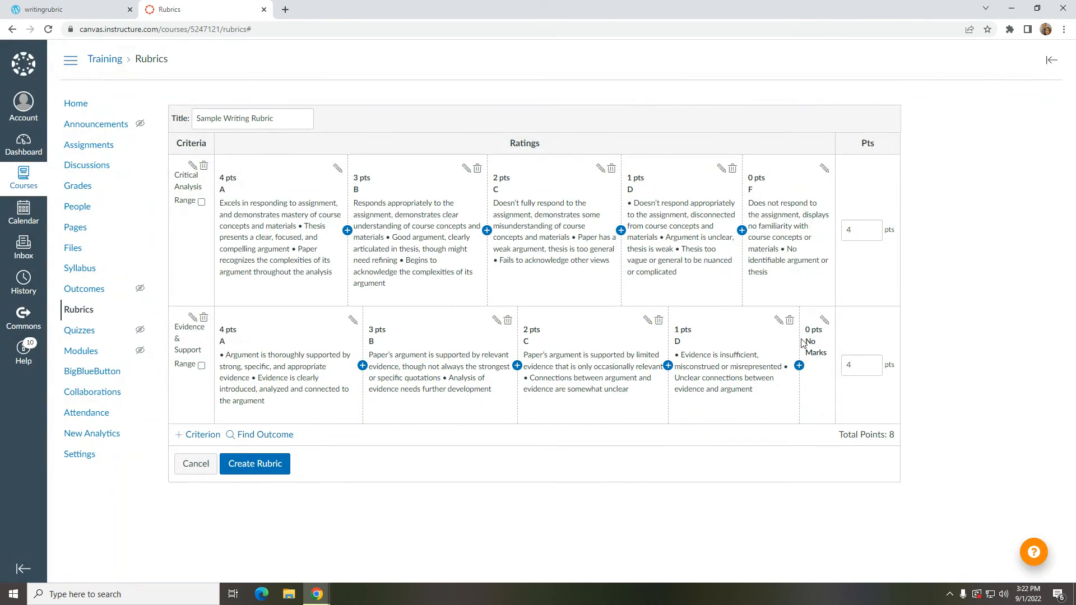
- Change the title of the Evidence & Support criterion's 0-point No Marks rating to F
click(824, 320)
click(452, 331)
triple_click(452, 331)
text(F)
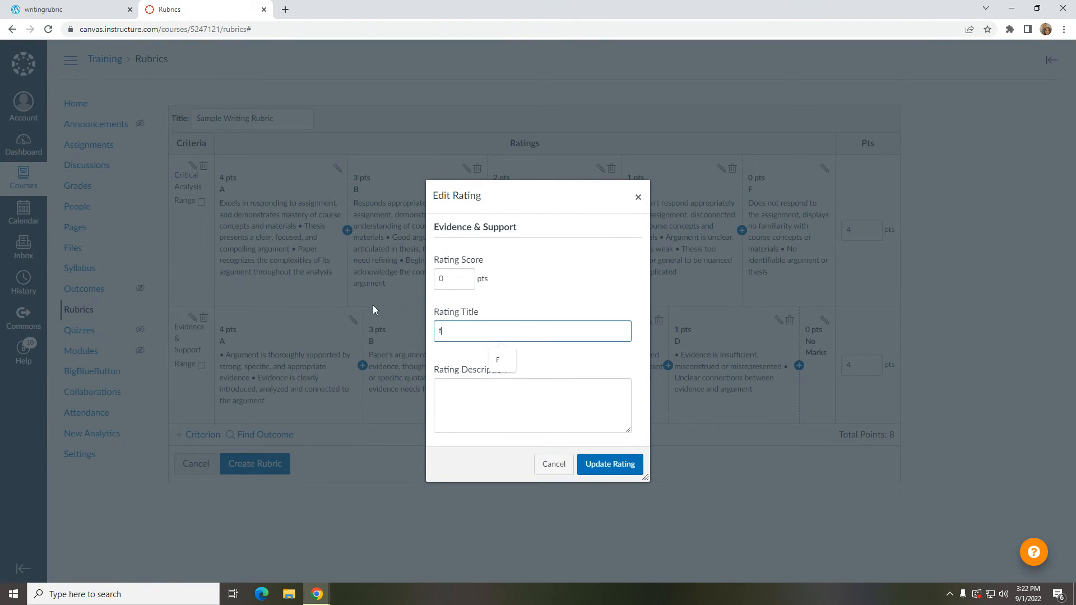
- Copy the "F" Paper Evidence & Support text from the writingrubric PDF into the F rating's description and update the rating
click(90, 10)
drag(868, 274, 819, 234)
right_click(824, 242)
click(841, 246)
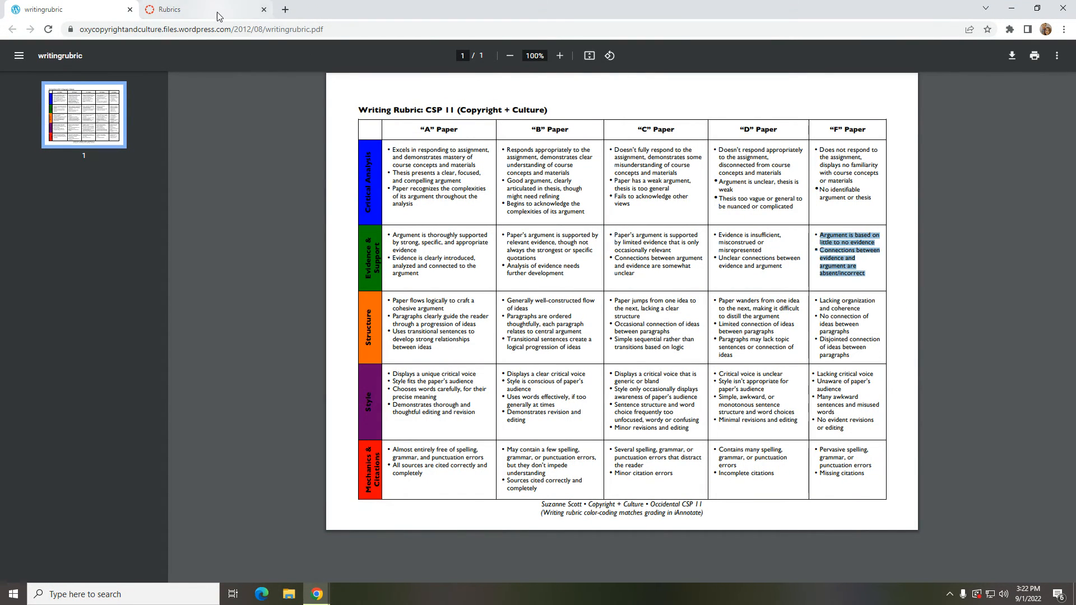
click(179, 10)
click(492, 398)
right_click(493, 398)
click(524, 487)
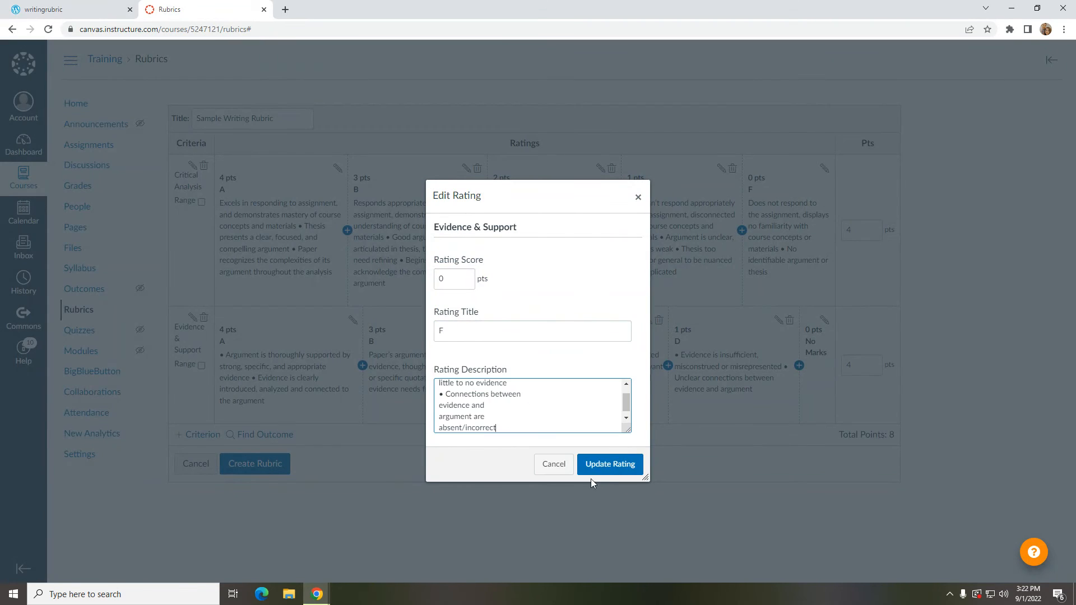
click(610, 464)
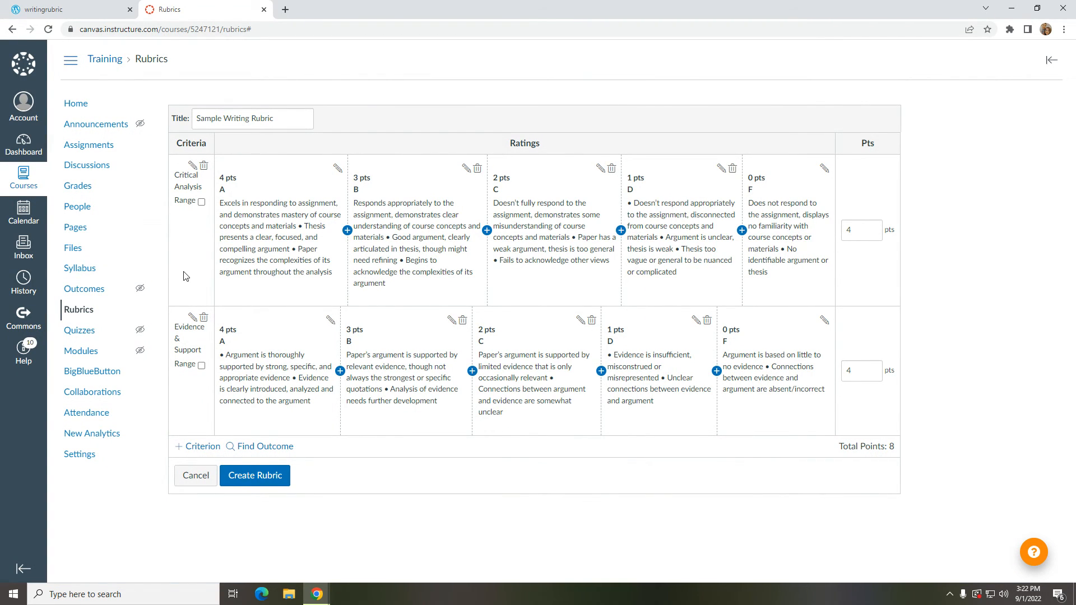
- Create the Sample Writing Rubric with its Critical Analysis and Evidence & Support criteria, without adding another criterion
click(190, 448)
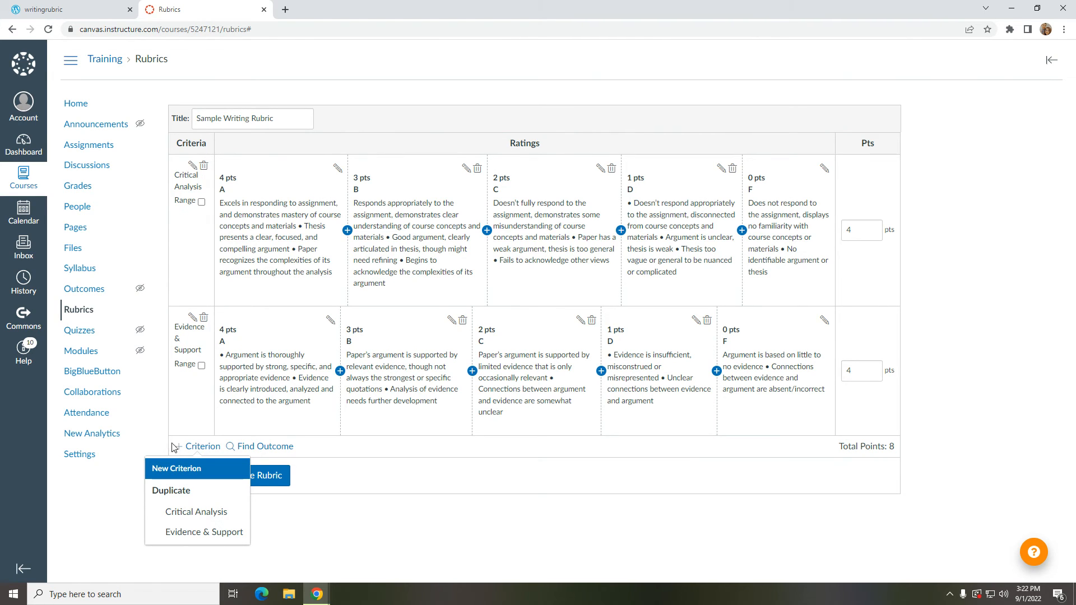
click(322, 452)
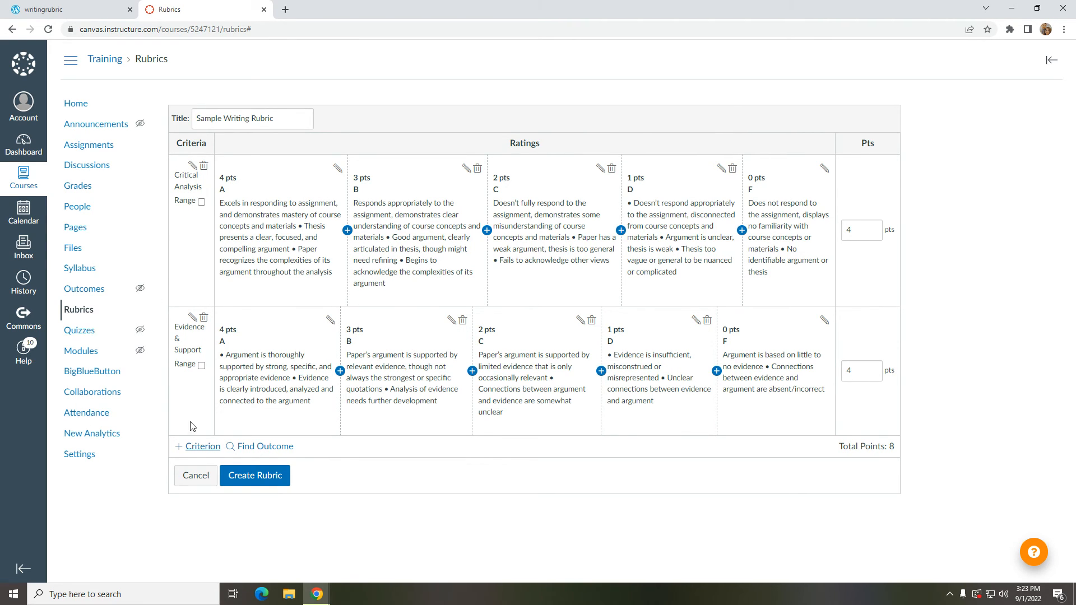
click(255, 475)
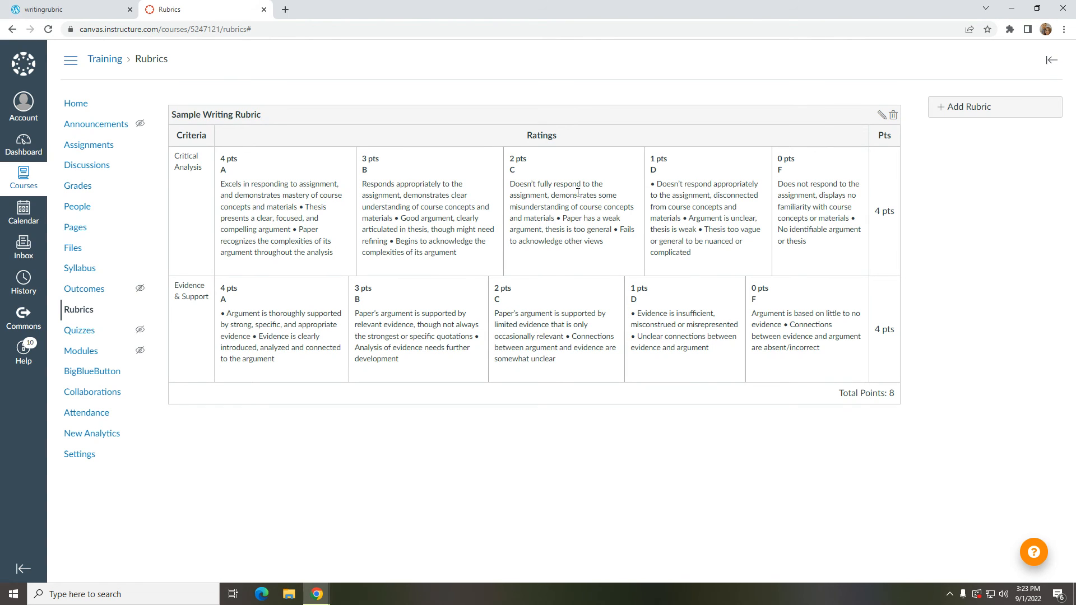
- Open the Sample Writing Rubric for editing and update the rubric
click(880, 116)
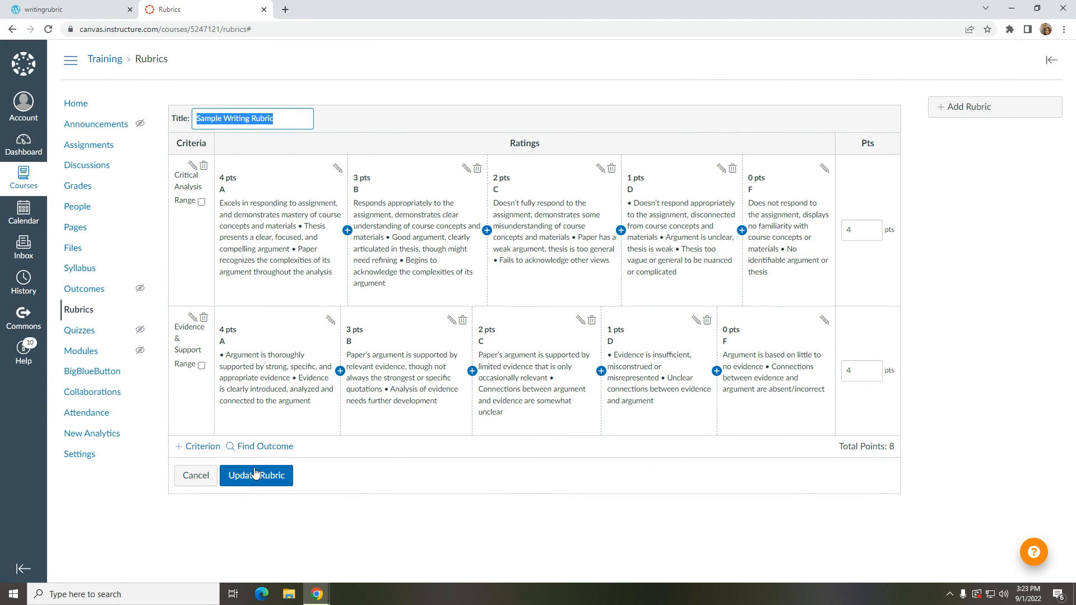
click(271, 477)
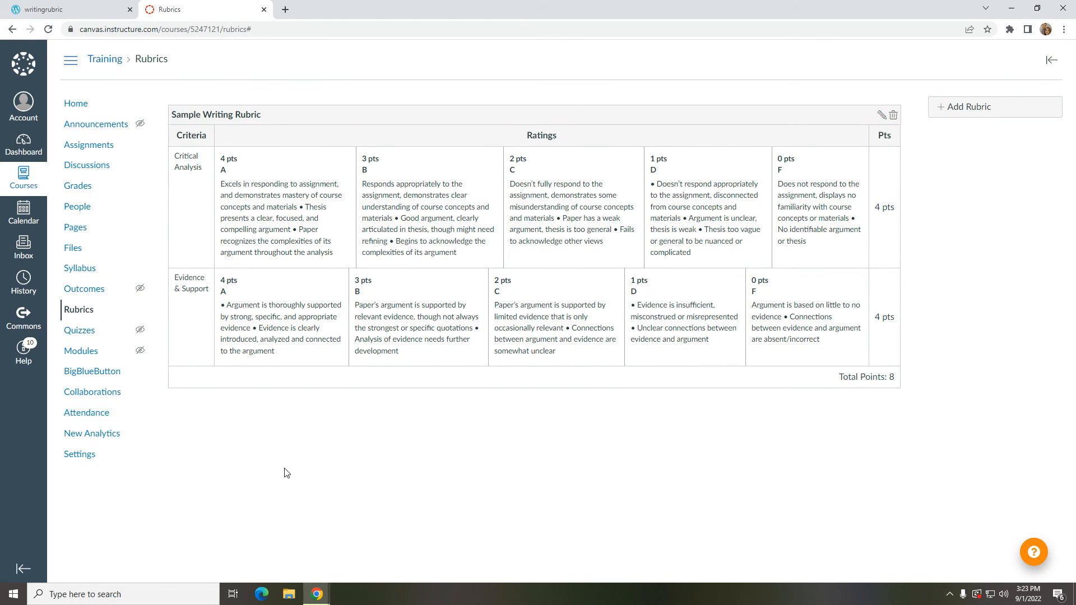
- Open the Sample Writing Assignment from the Training course's assignments
click(108, 147)
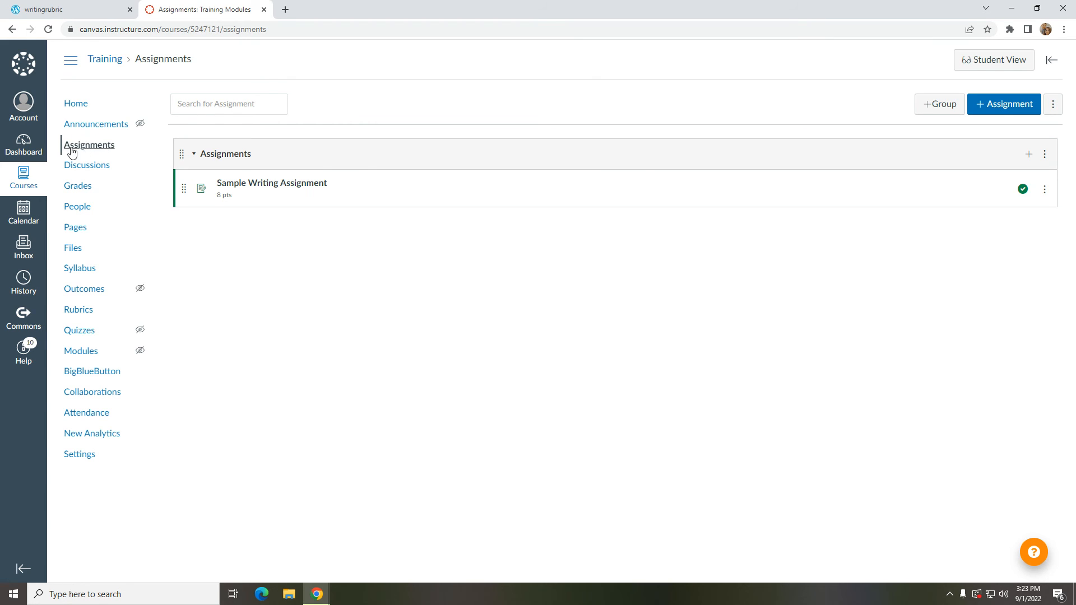
click(85, 149)
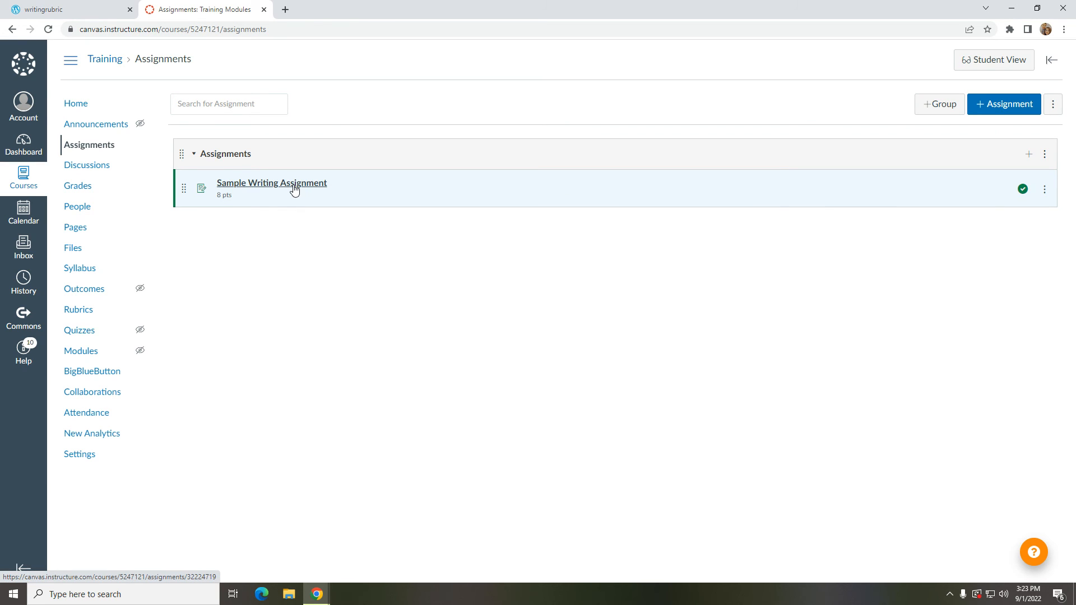
click(244, 189)
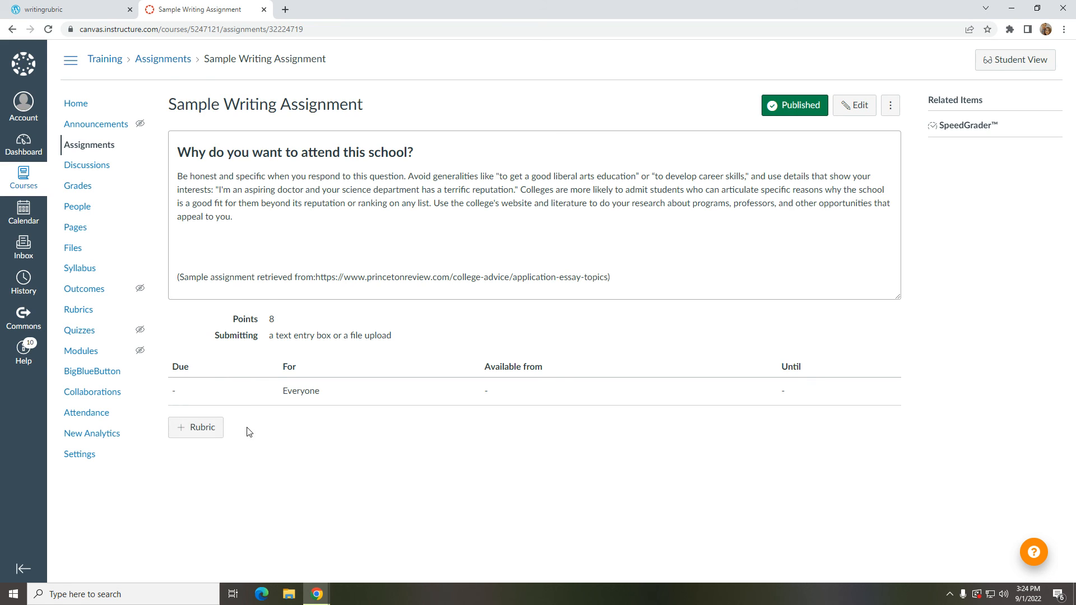
- Add the existing Sample Writing Rubric from the Training course to the Sample Writing Assignment
click(187, 433)
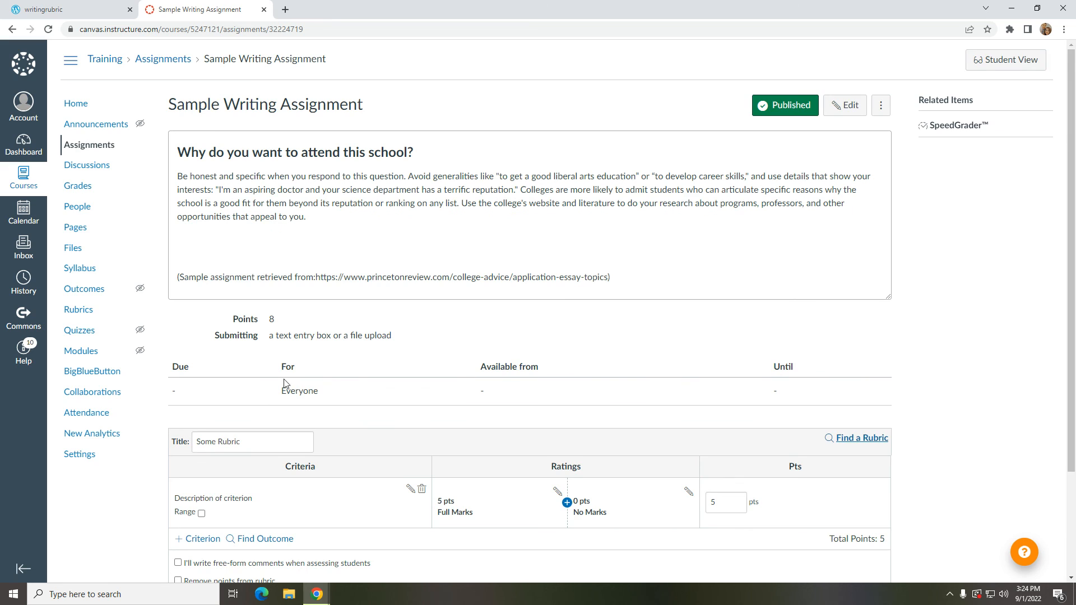
scroll(260, 402, down, 2)
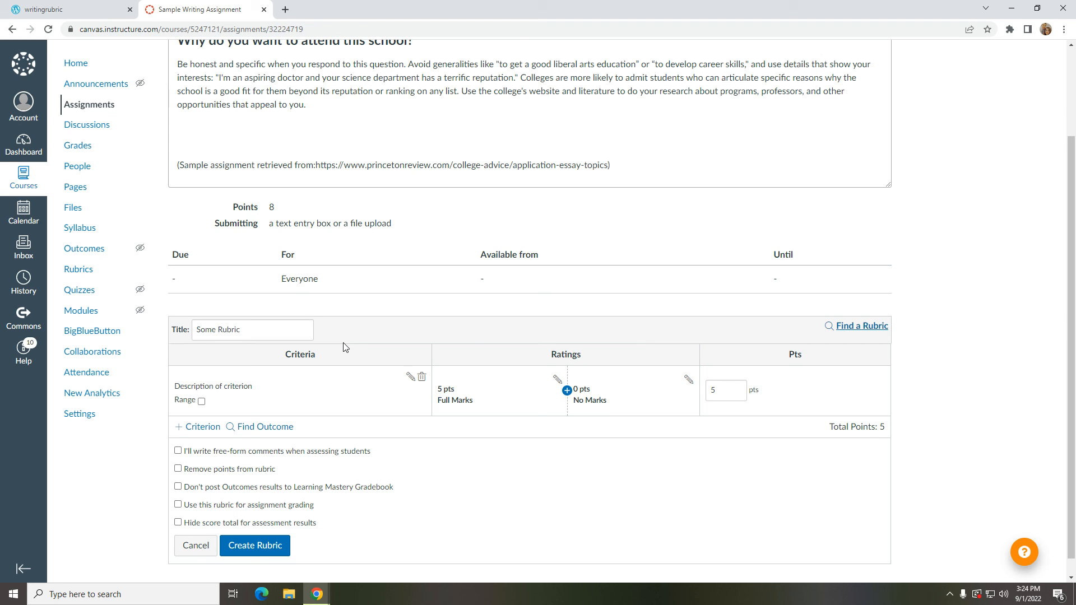
click(847, 327)
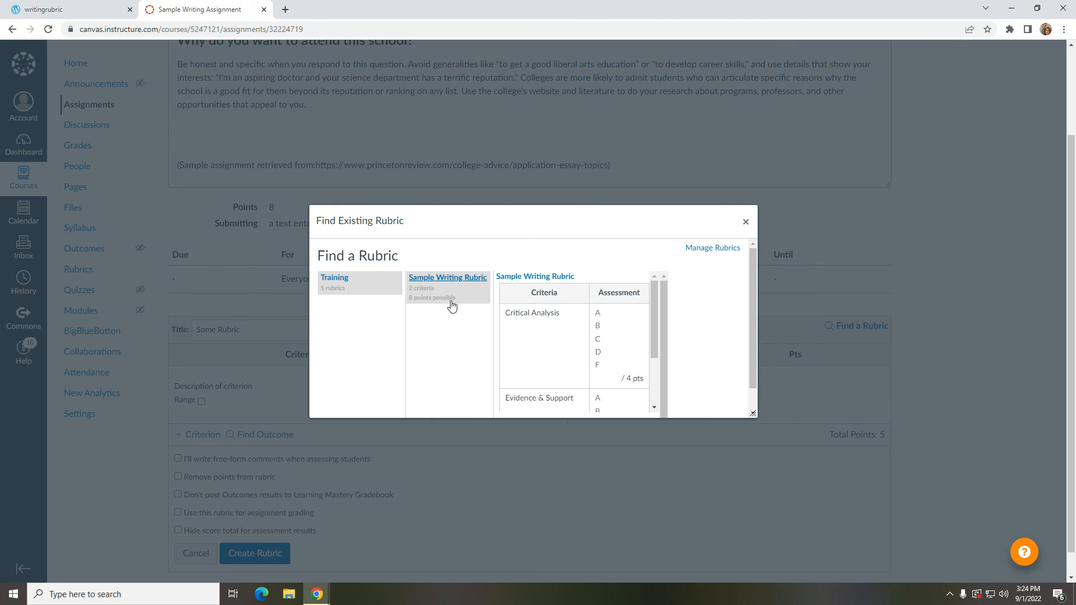
scroll(547, 312, down, 3)
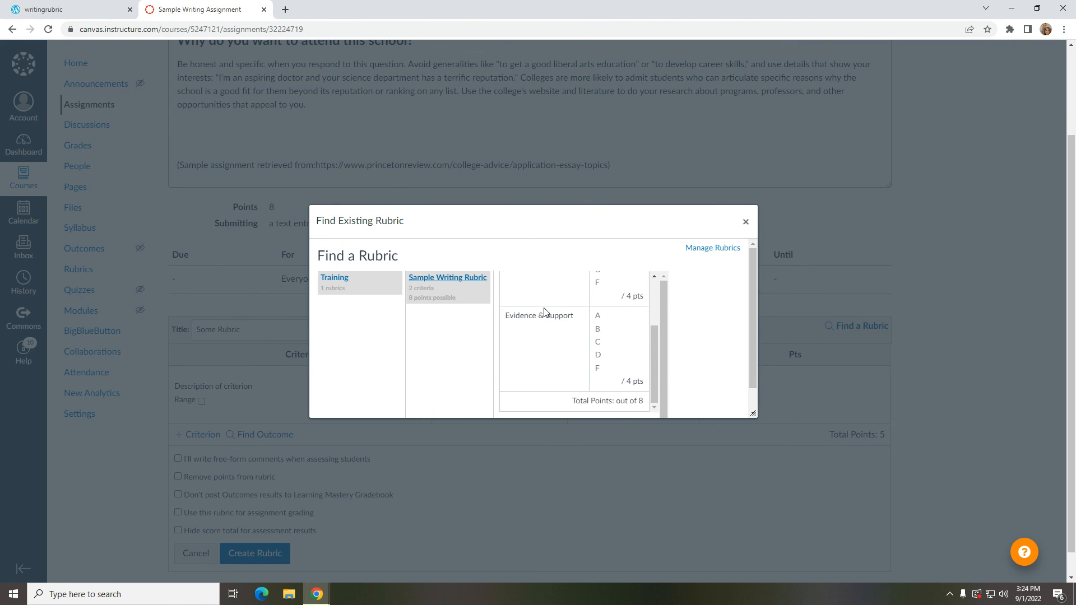
scroll(745, 322, down, 1)
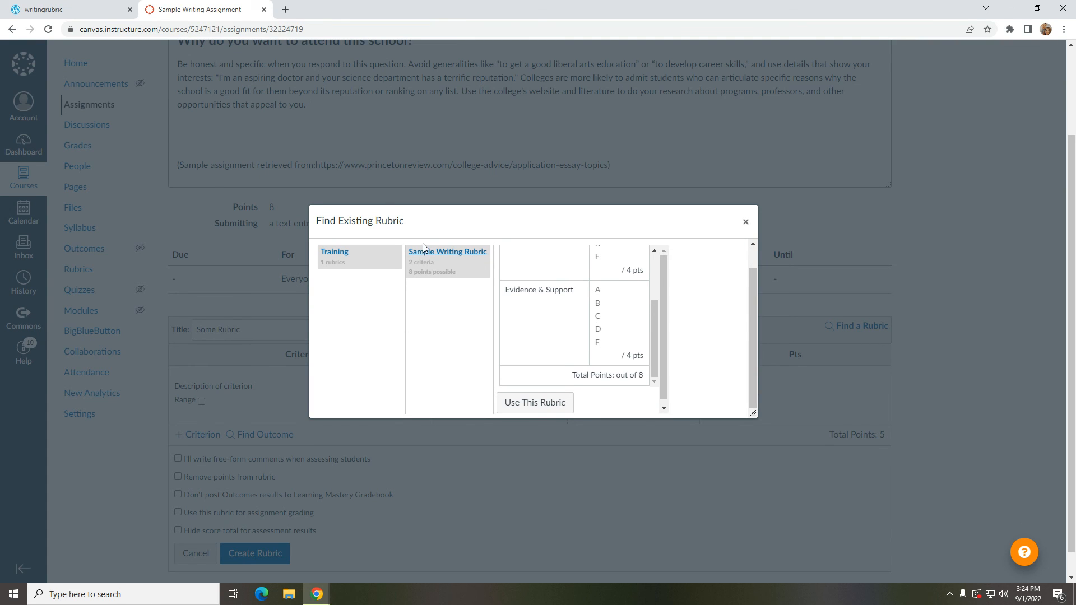
scroll(675, 313, down, 1)
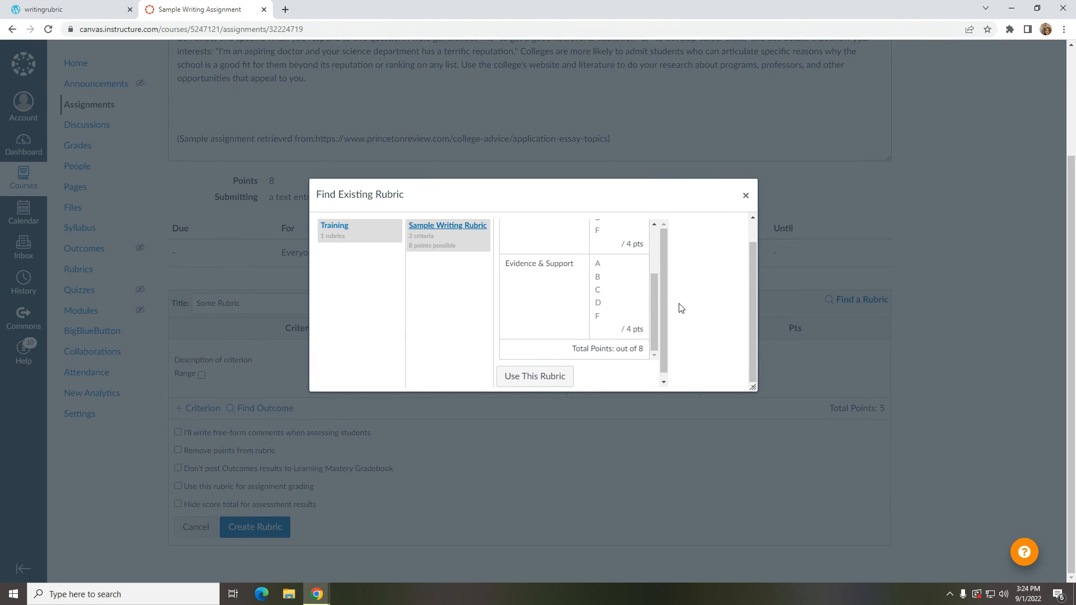
click(526, 378)
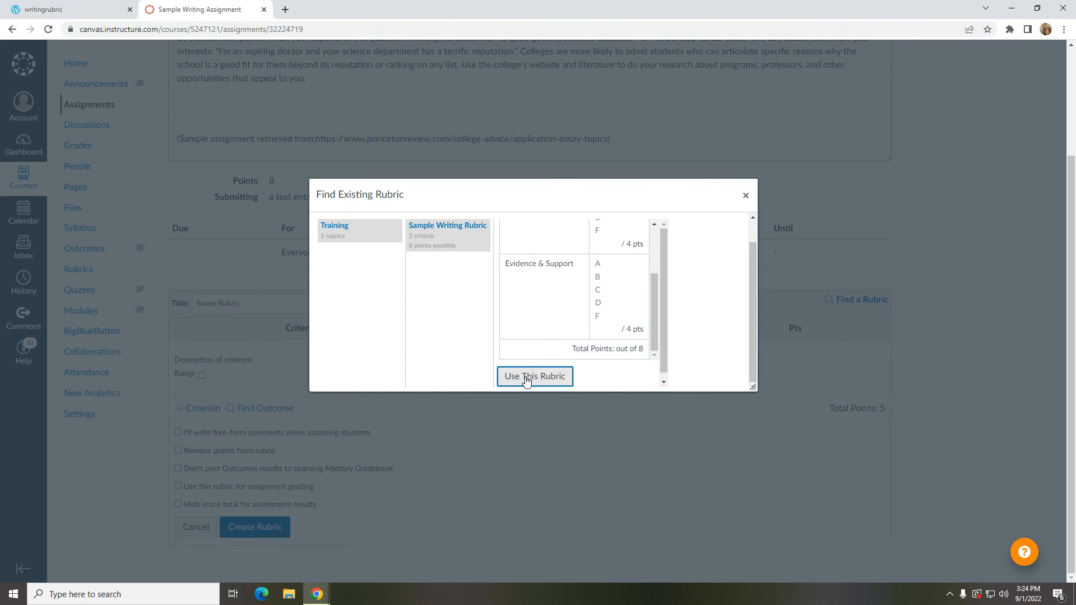
scroll(639, 340, down, 1)
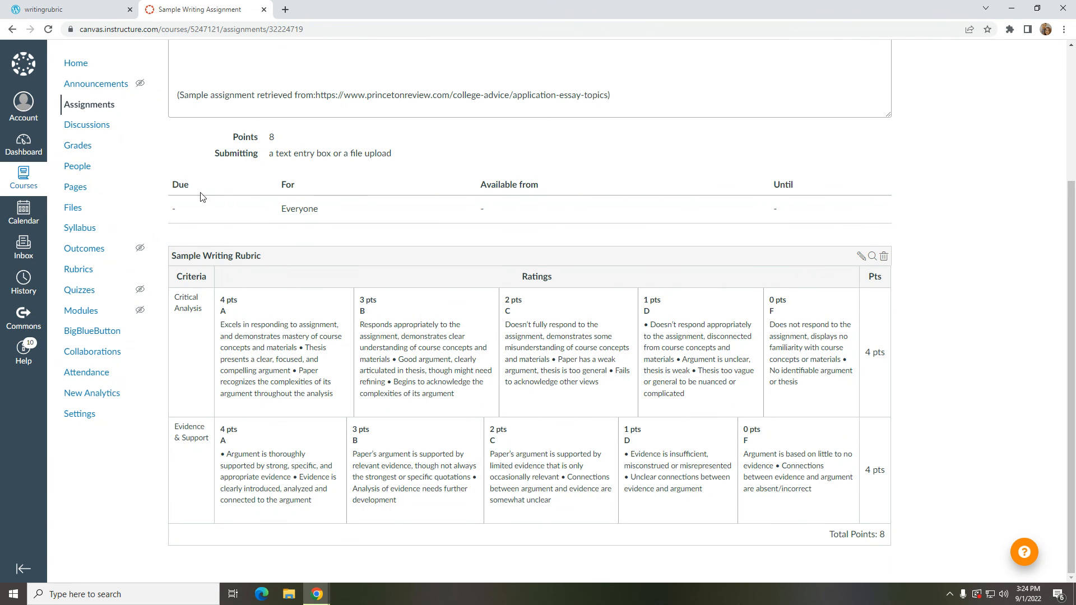
scroll(220, 196, up, 2)
scroll(221, 196, down, 2)
scroll(990, 380, up, 3)
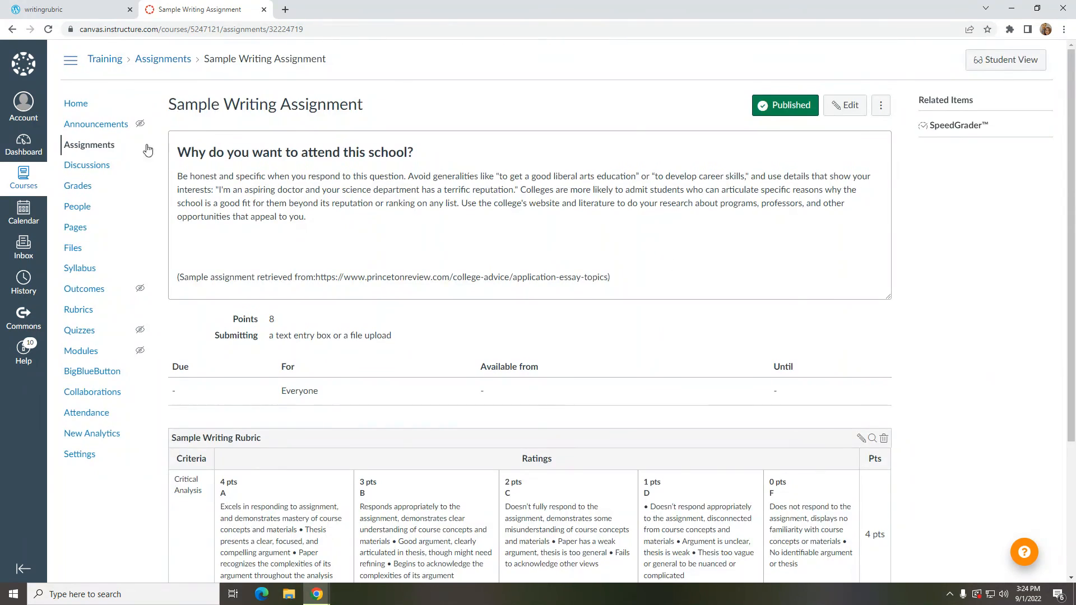
- Reopen the Sample Writing Assignment from the course's assignments and examine its details and attached rubric
click(103, 163)
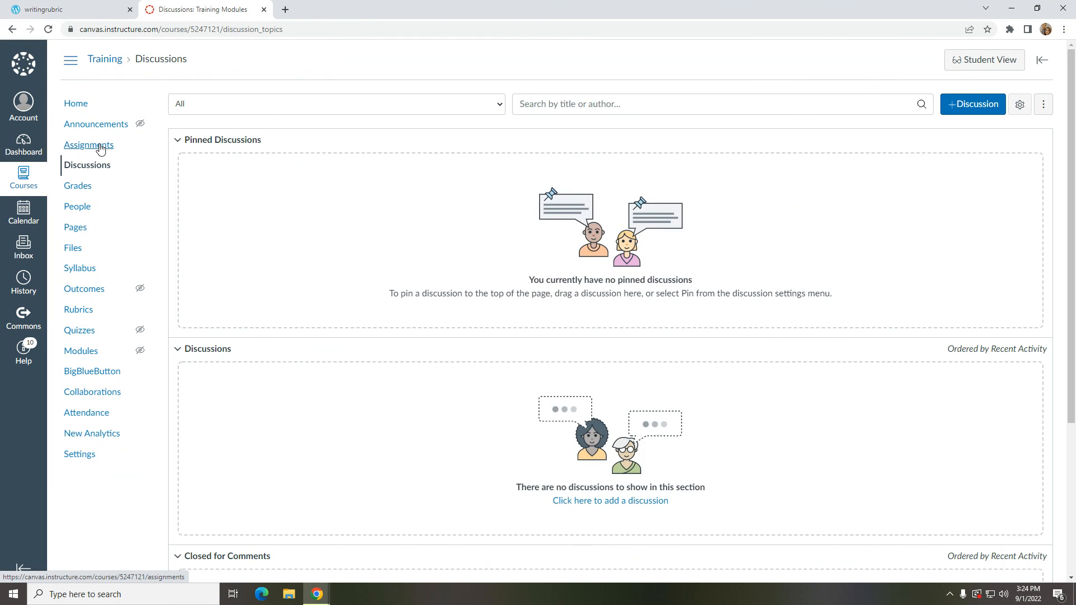
click(100, 147)
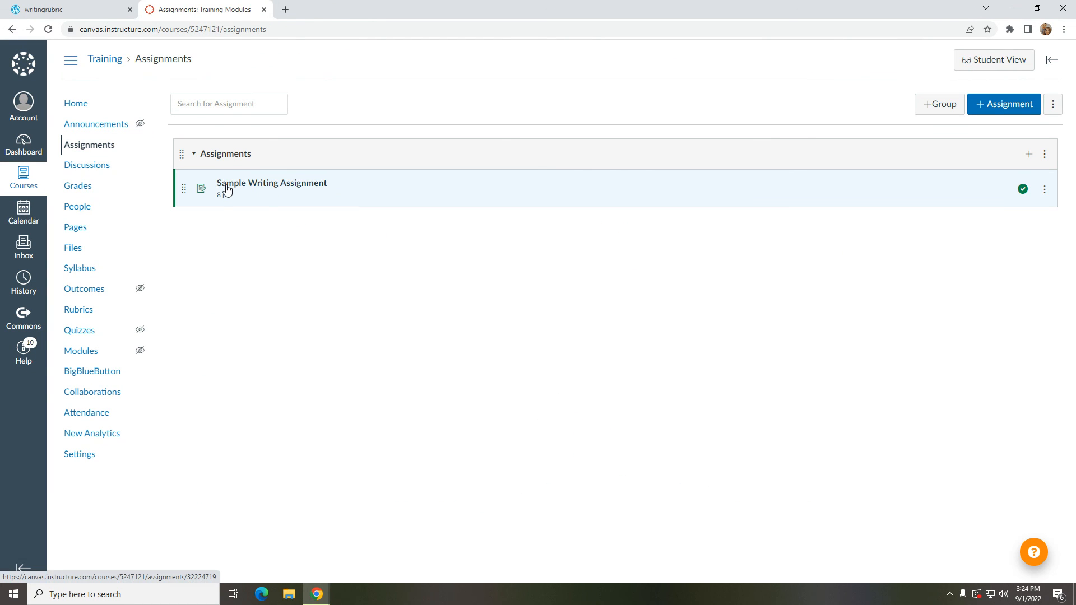
click(227, 185)
scroll(384, 542, down, 2)
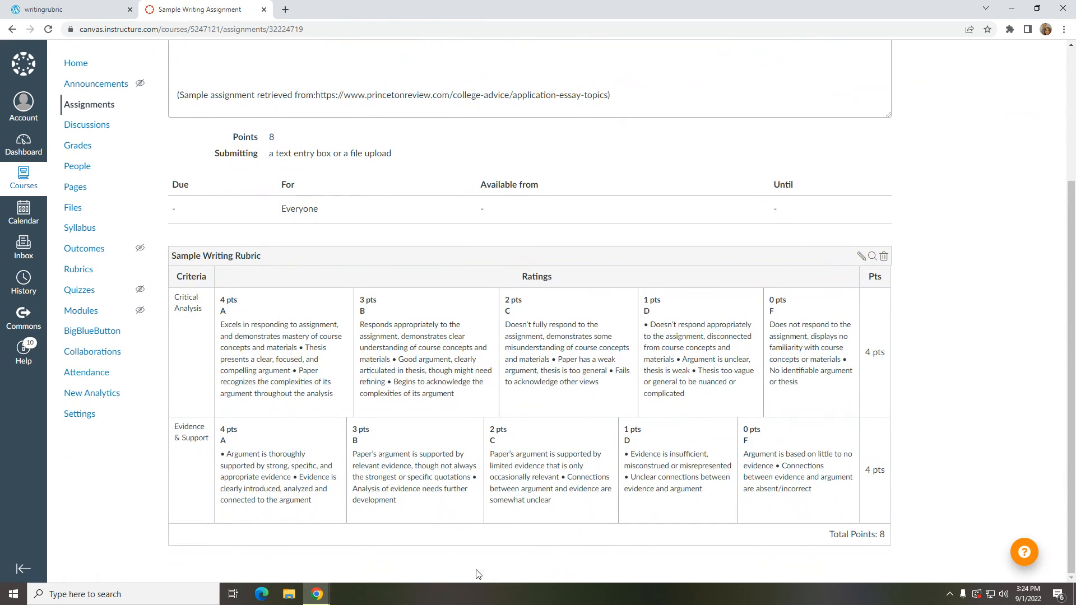
scroll(384, 197, up, 3)
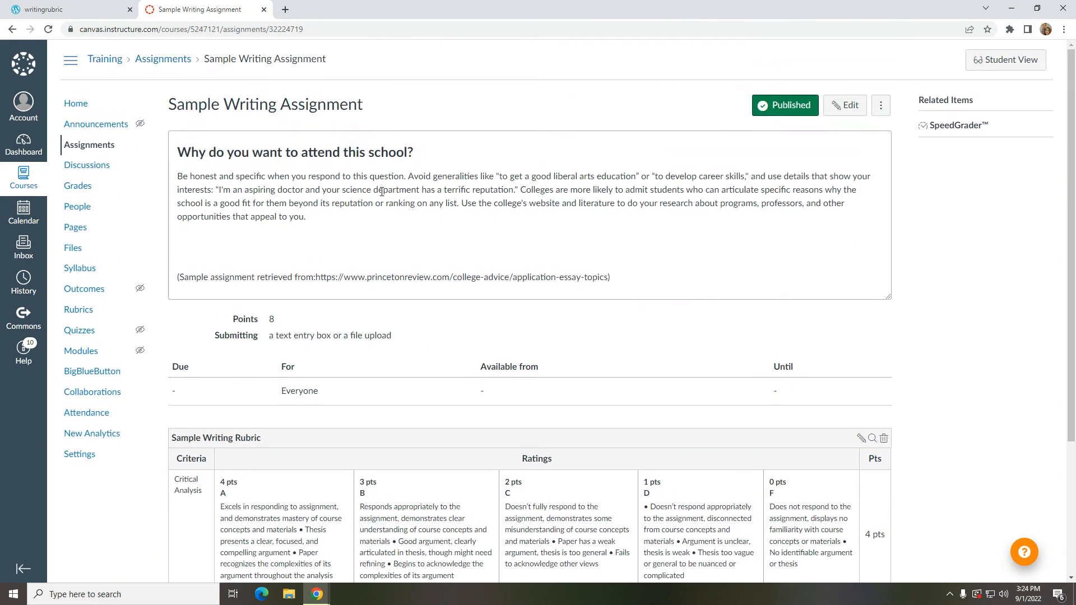
scroll(427, 100, down, 3)
scroll(426, 100, up, 3)
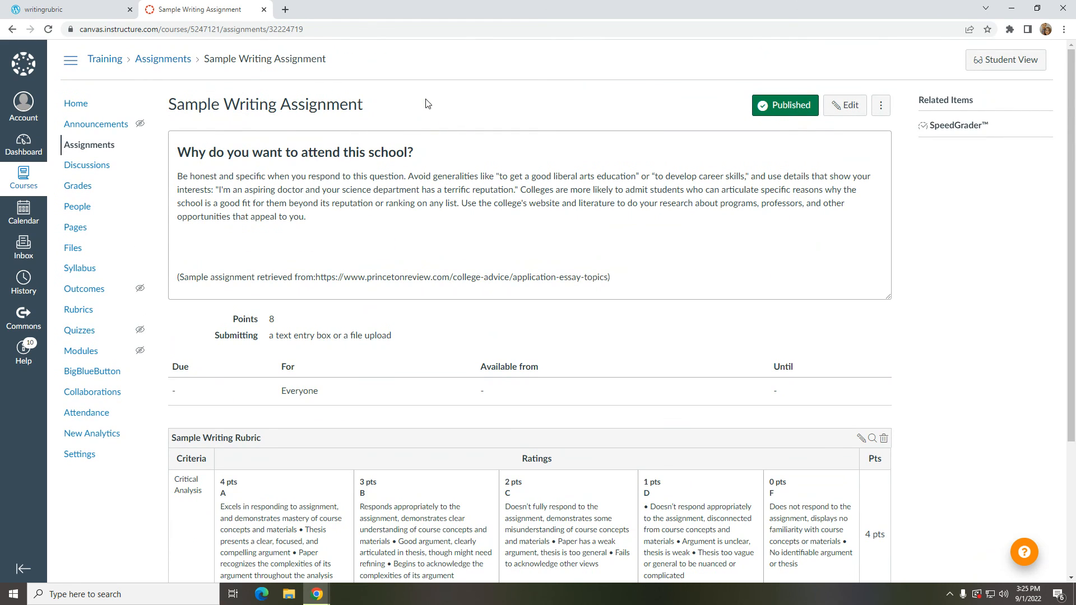